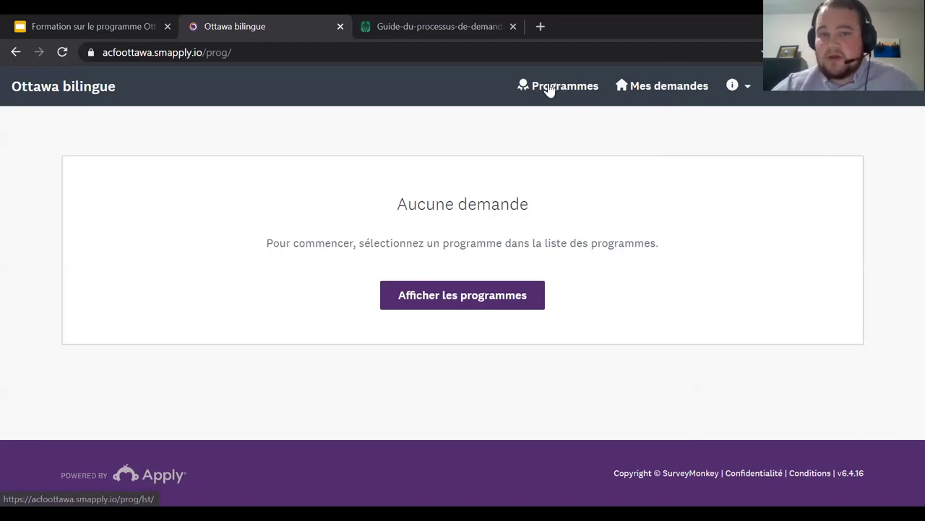
Browse the list of programmes and open the details of "Projet d'activation - Ronde 2"
click(439, 300)
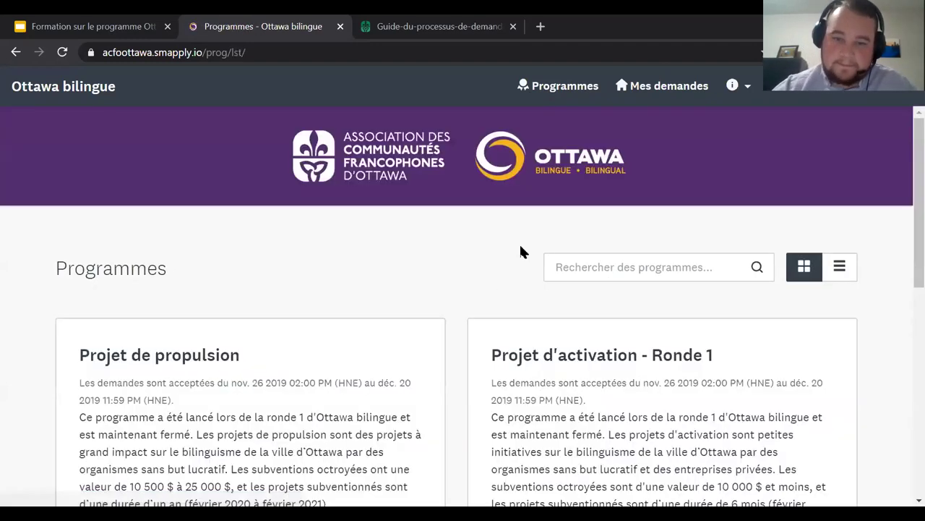
scroll(520, 250, down, 3)
scroll(434, 228, up, 1)
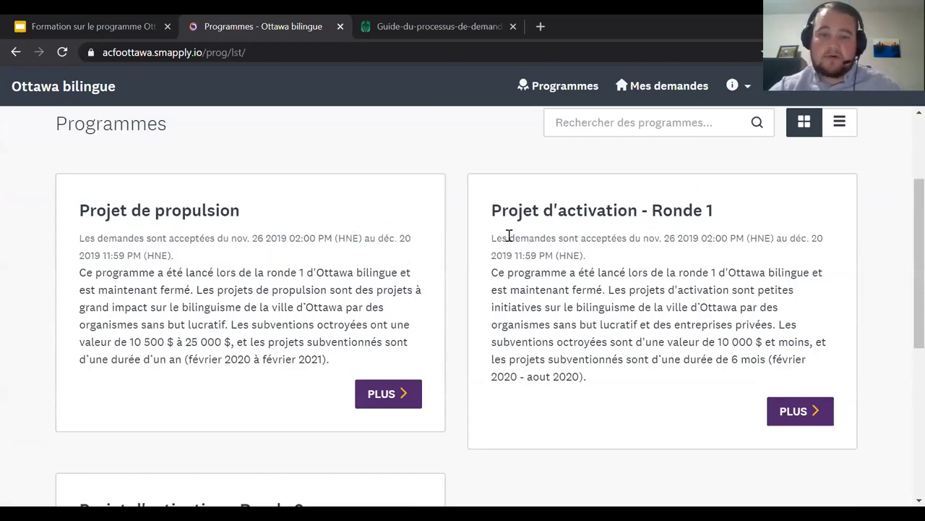
scroll(426, 231, down, 4)
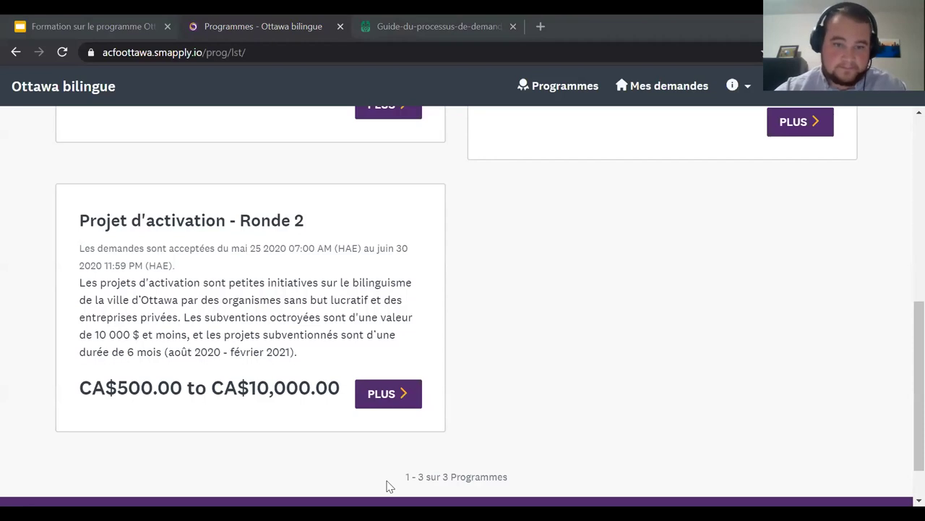
click(389, 397)
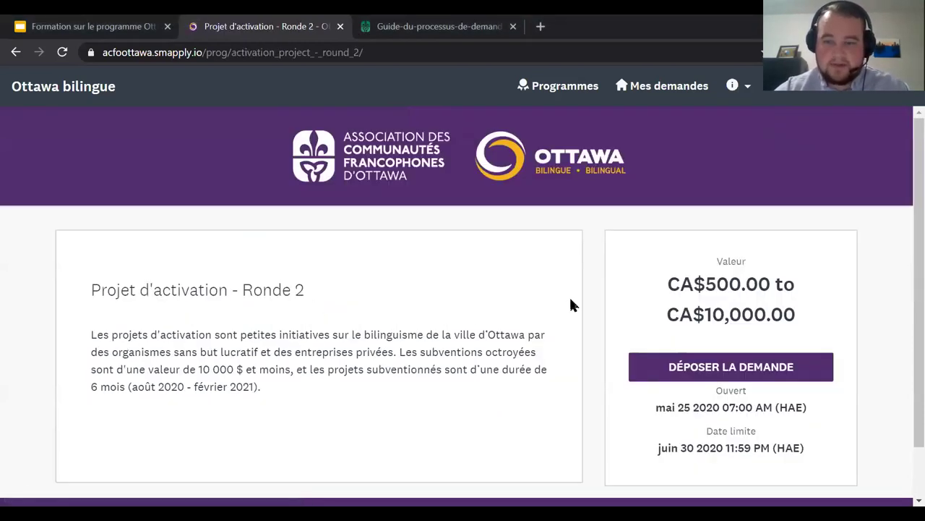
Start an application for Projet d'activation - Ronde 2 and look over its task list
scroll(571, 305, down, 1)
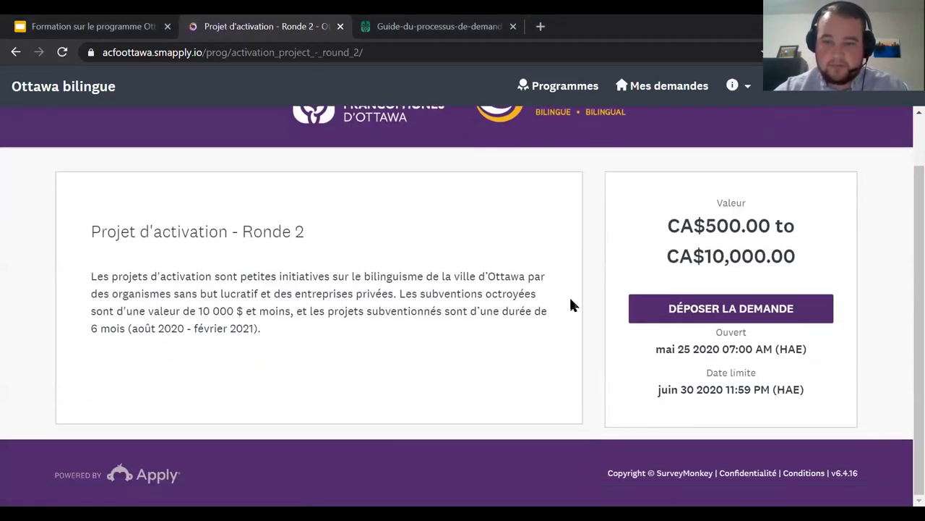
click(654, 317)
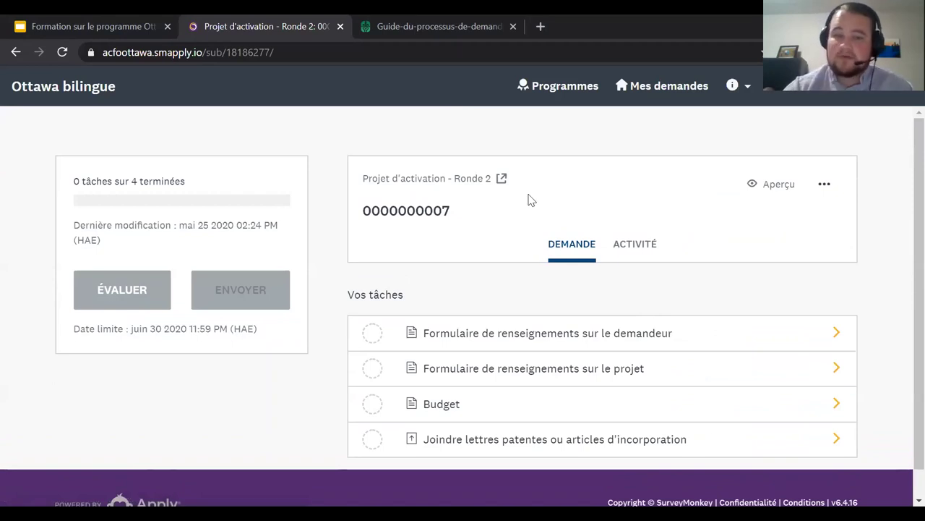
scroll(489, 209, down, 1)
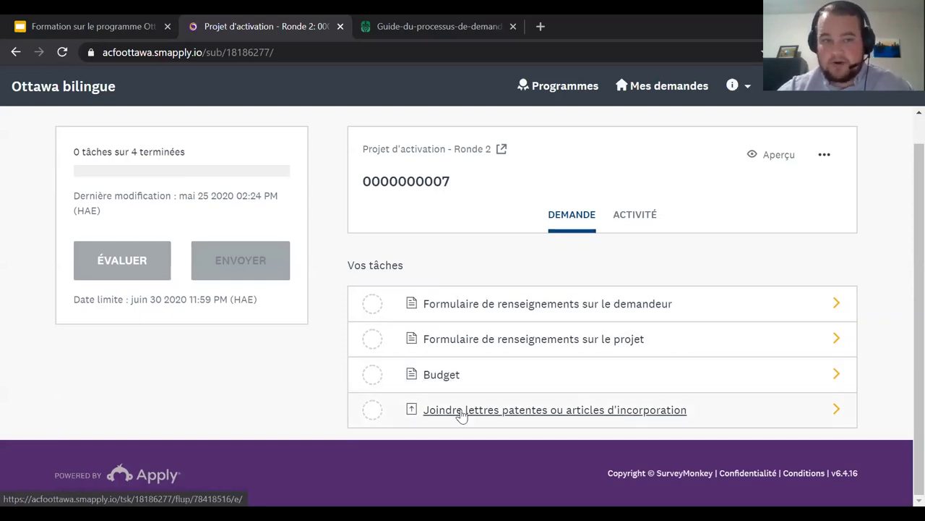
scroll(461, 416, up, 1)
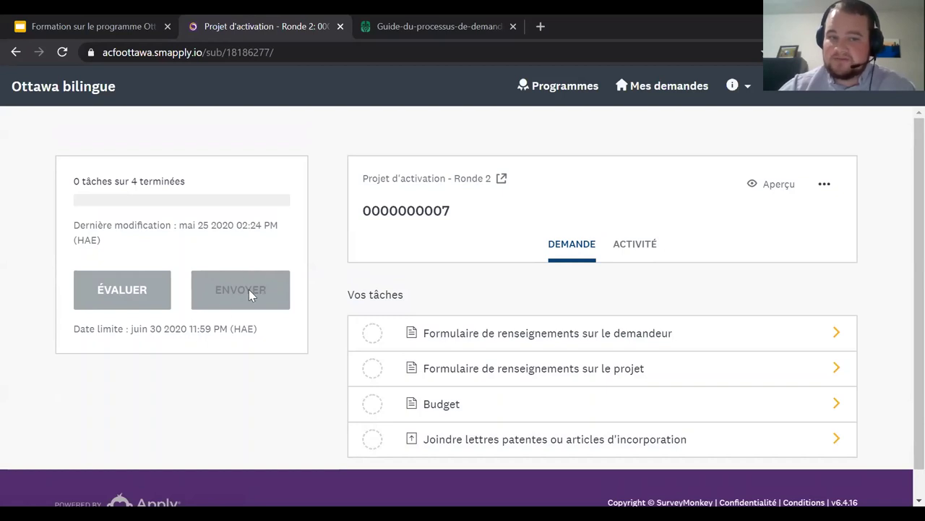
Open the task "Formulaire de renseignements sur le demandeur" in the application
click(529, 340)
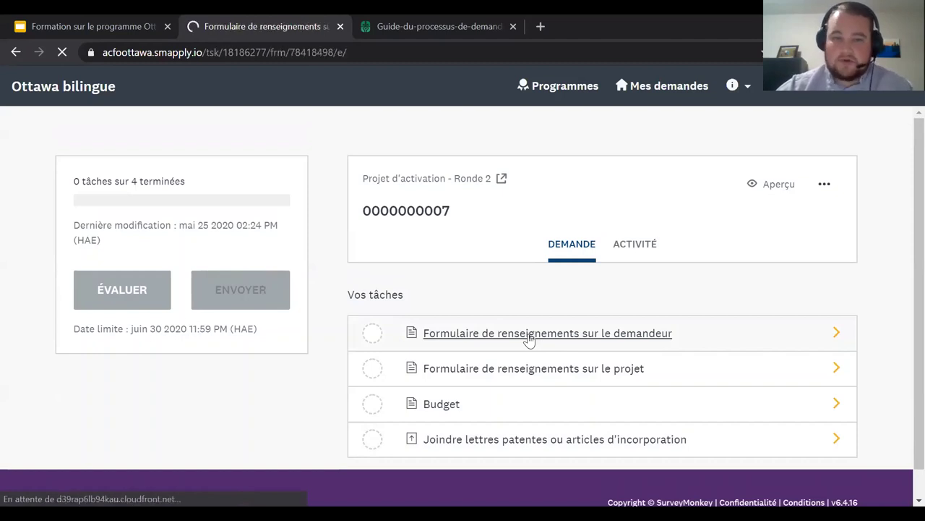
scroll(300, 244, down, 1)
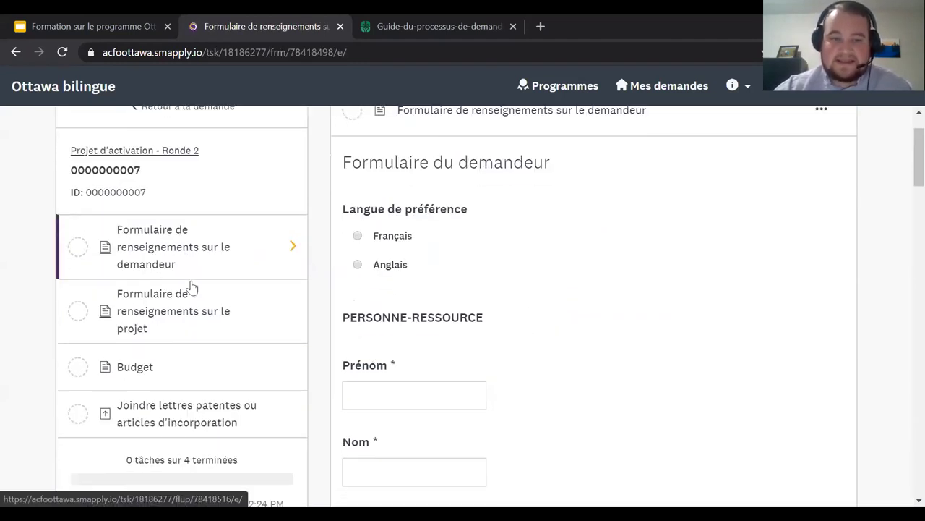
scroll(510, 265, up, 1)
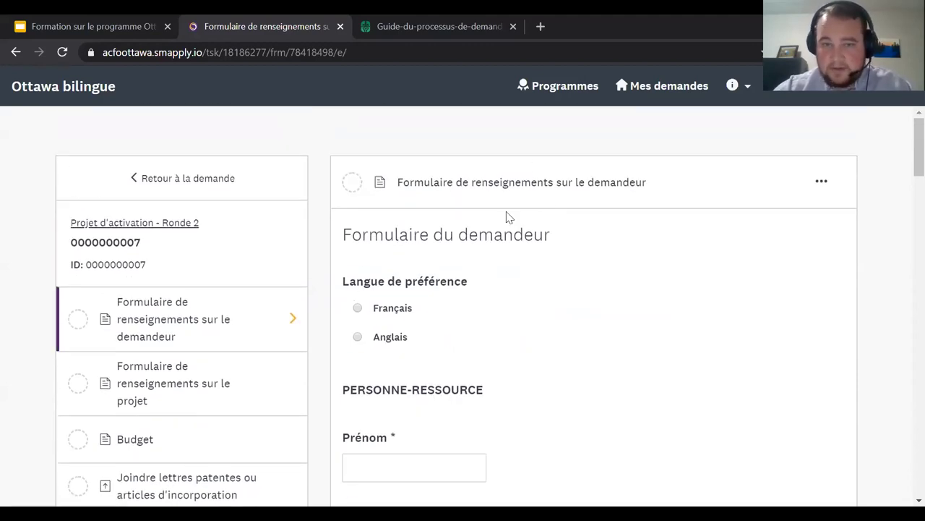
Fill in the contact person's details with the saved autofill profile and check which fields are mandatory
scroll(434, 210, down, 3)
scroll(459, 232, up, 2)
scroll(434, 289, down, 1)
click(393, 324)
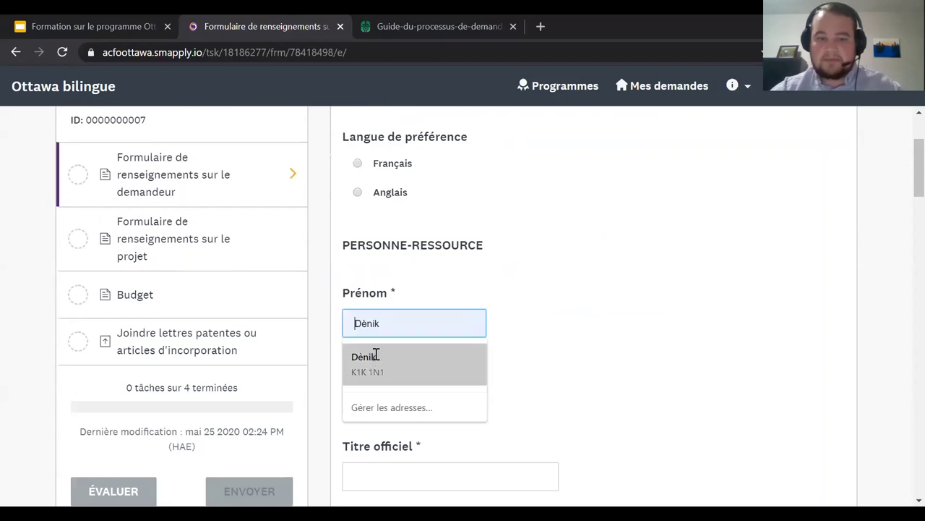
click(373, 355)
scroll(506, 336, down, 2)
click(392, 334)
click(583, 338)
scroll(593, 311, down, 1)
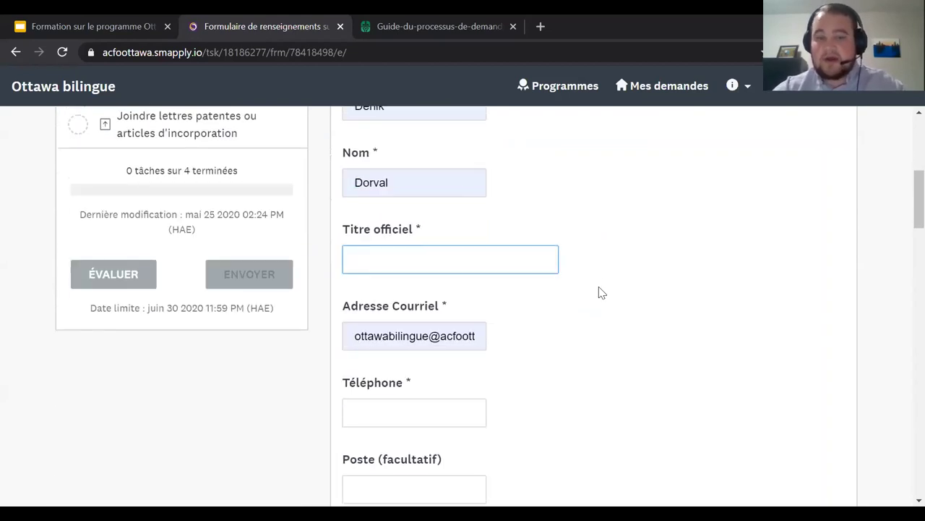
double_click(418, 228)
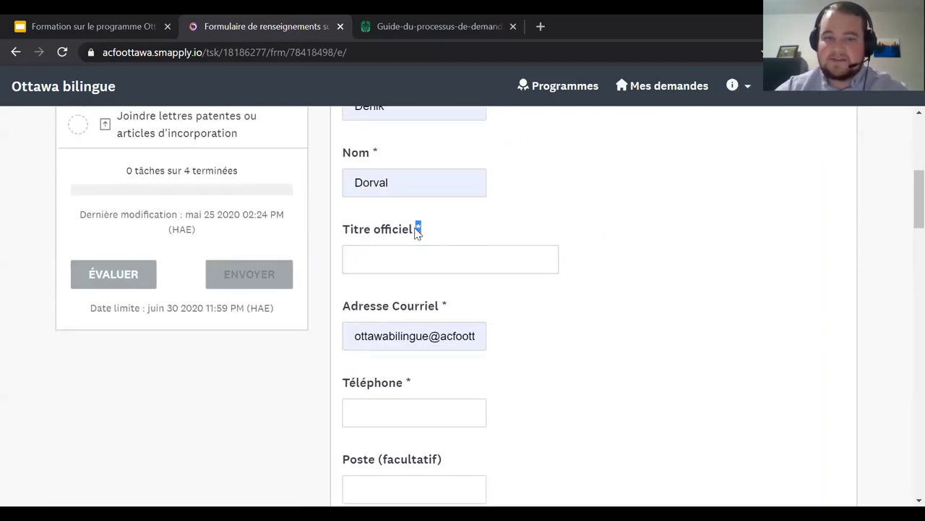
click(591, 262)
Set the preferred language of the applicant form to Français
scroll(593, 278, up, 4)
scroll(593, 282, up, 1)
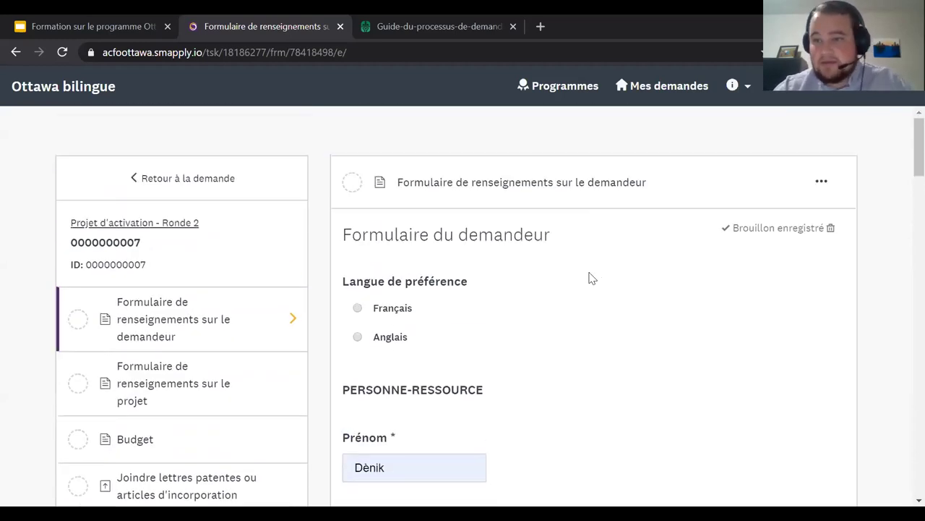
click(366, 309)
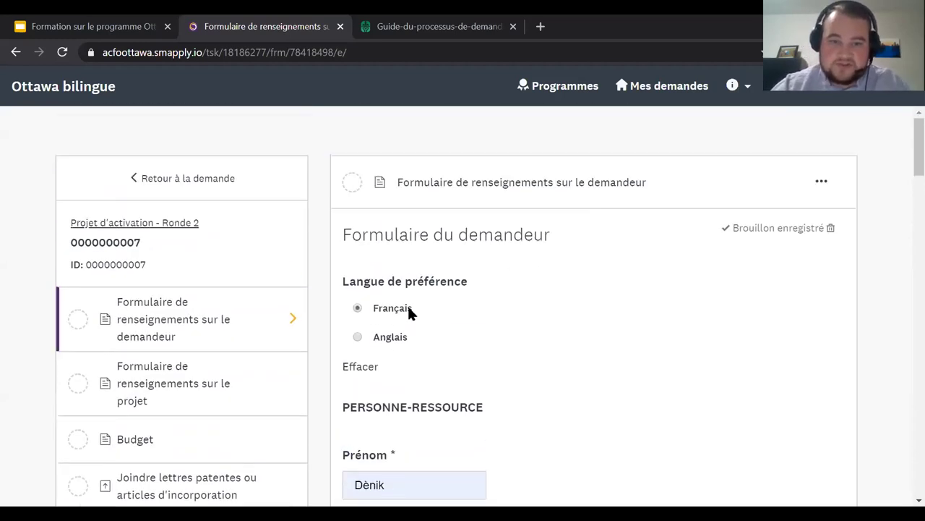
Look through the remaining applicant form questions and save the form with the option to continue editing
scroll(547, 305, down, 13)
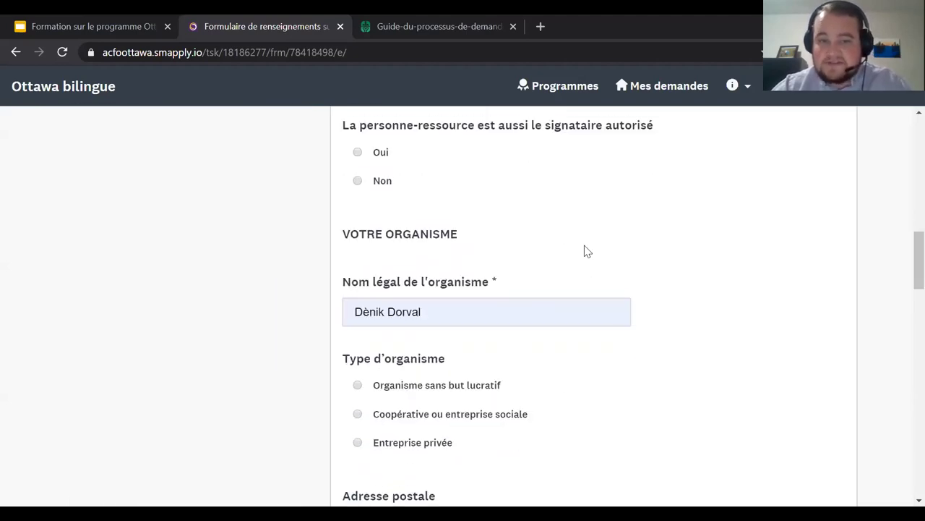
scroll(584, 234, down, 11)
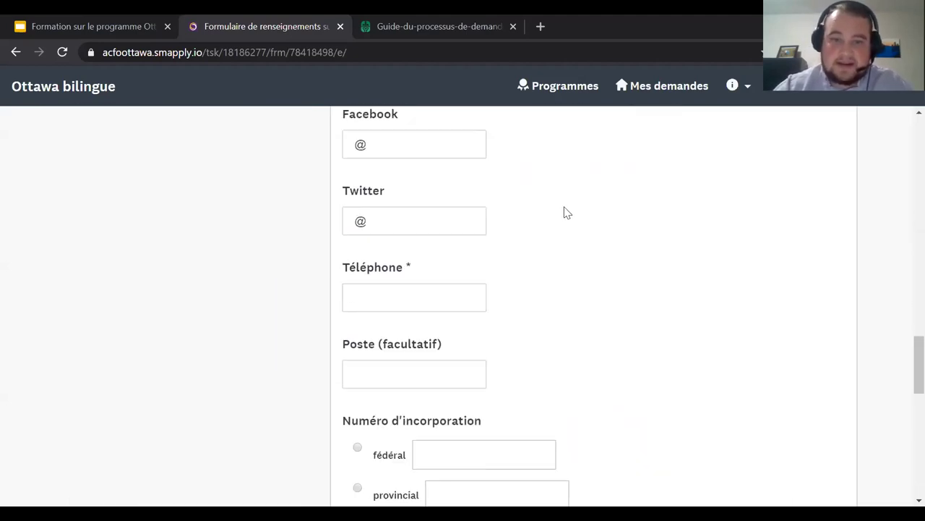
scroll(587, 215, down, 7)
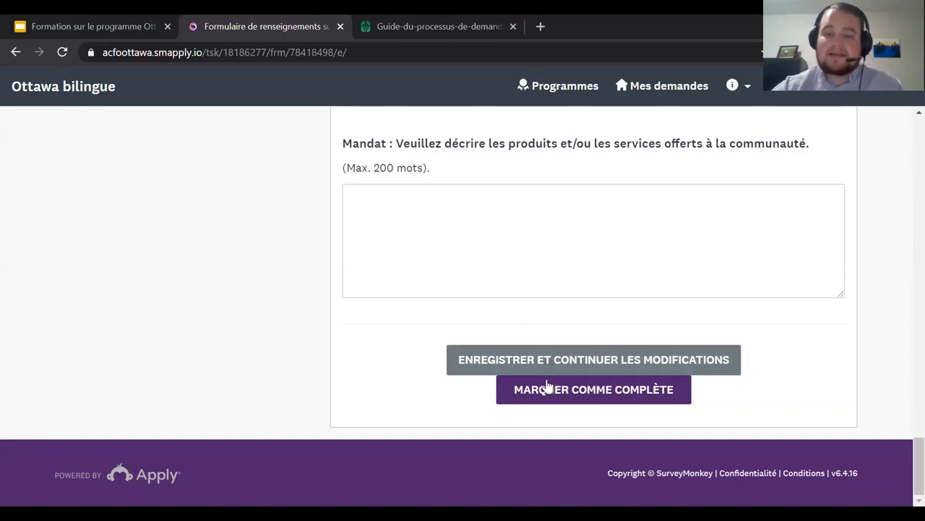
click(542, 358)
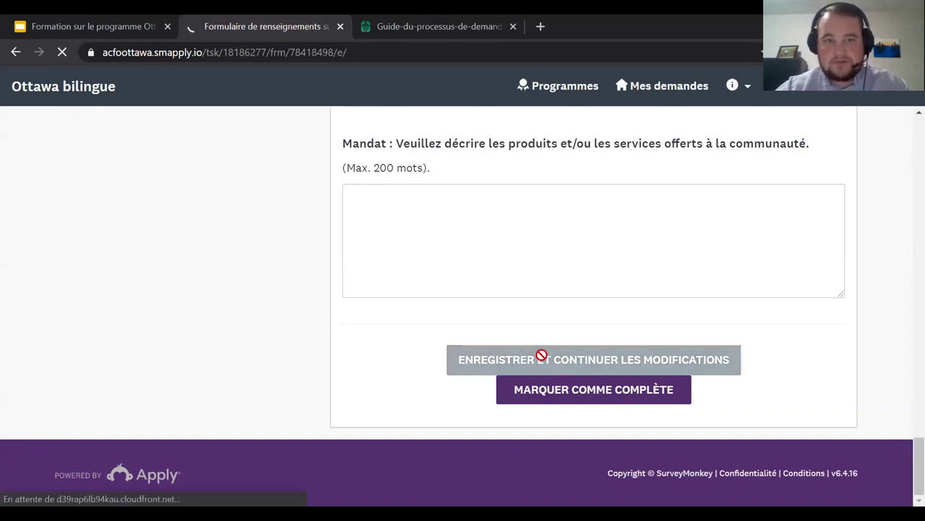
Open the task "Formulaire de renseignements sur le projet" and view its territory question
scroll(376, 293, down, 2)
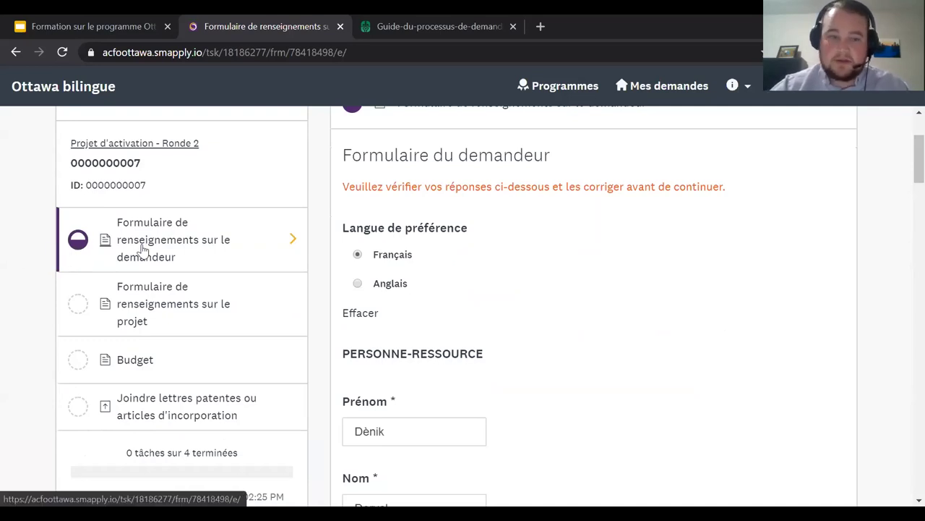
click(148, 305)
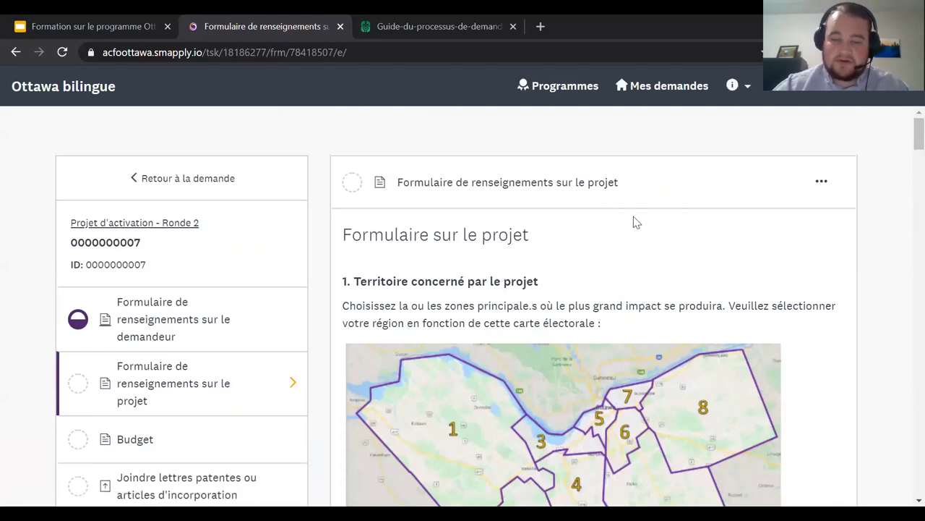
scroll(615, 210, down, 4)
scroll(521, 260, down, 2)
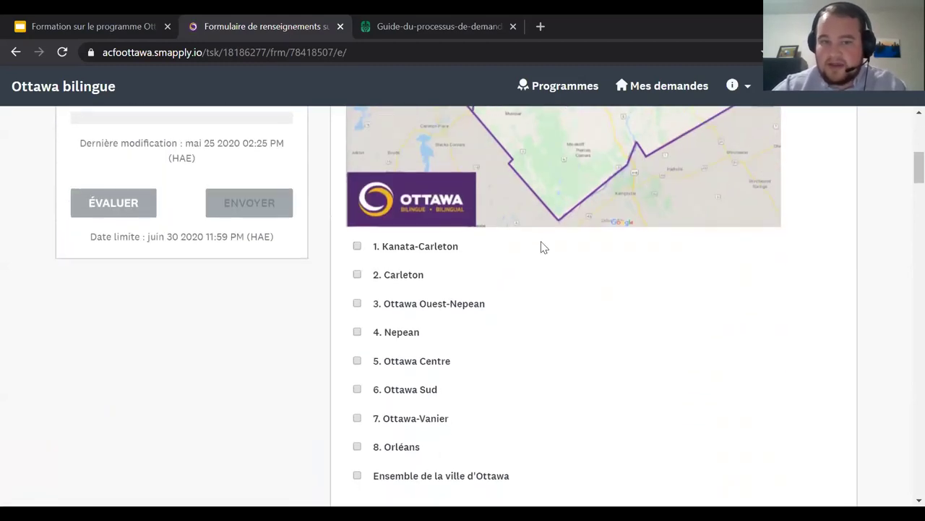
Try Kanata-Carleton and Carleton as the project territory, and settle on "Ensemble de la ville d'Ottawa" only
scroll(506, 249, up, 3)
scroll(497, 283, down, 3)
scroll(497, 284, down, 1)
click(358, 174)
click(357, 201)
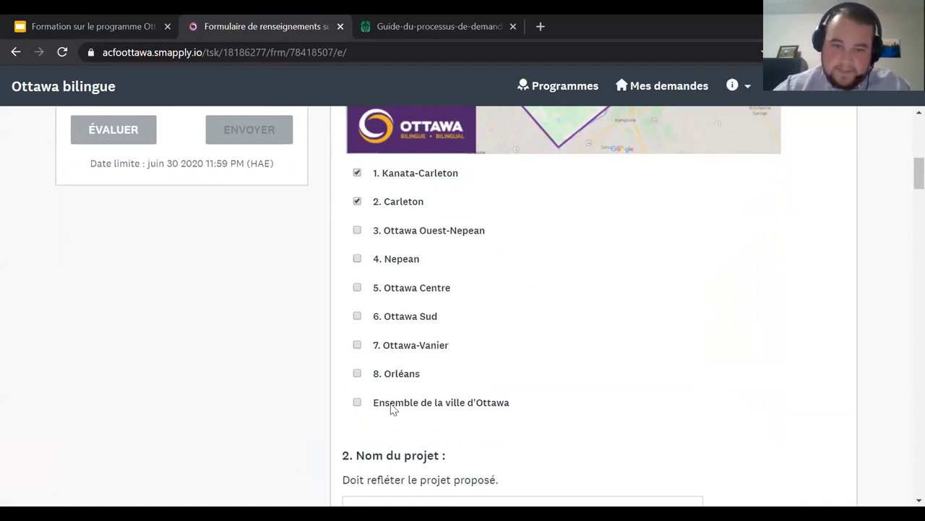
click(357, 404)
click(357, 202)
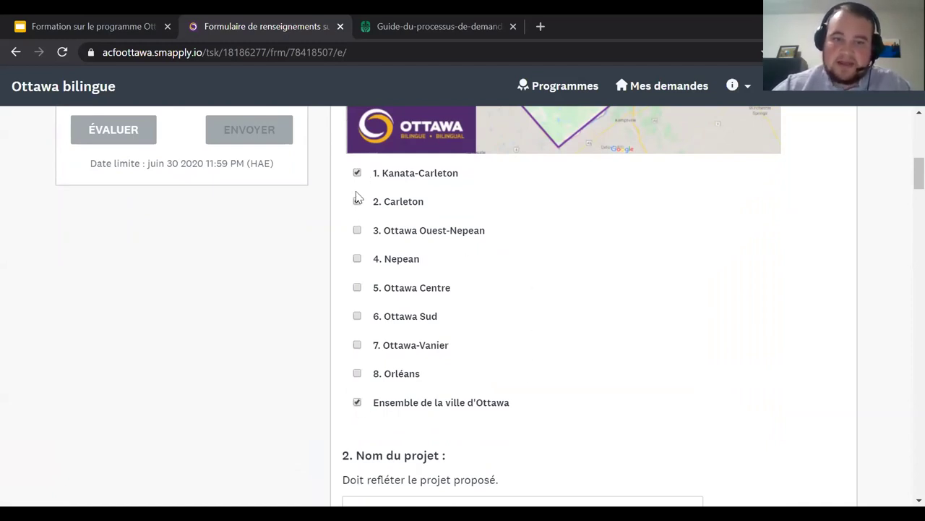
scroll(510, 268, up, 3)
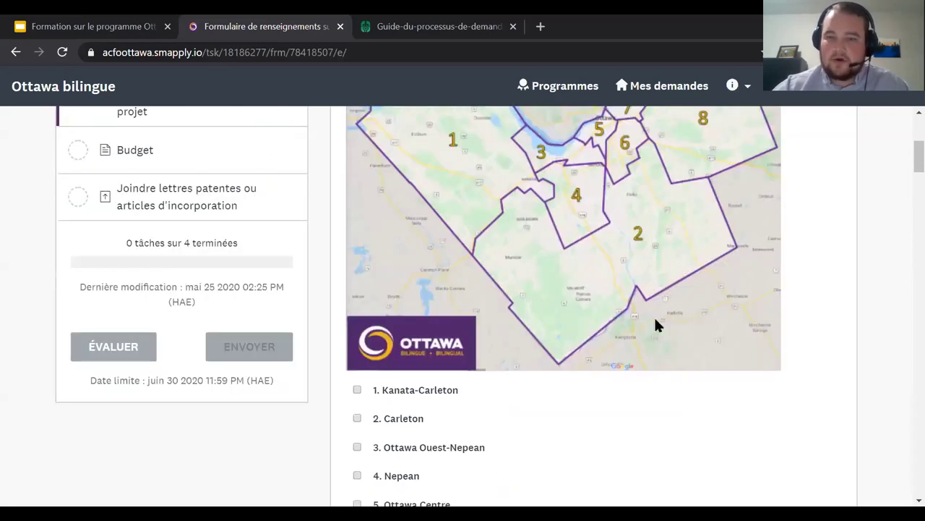
Examine the project name question and the table of target components with their objectives, example activities and choices
scroll(566, 269, down, 1)
scroll(566, 269, down, 9)
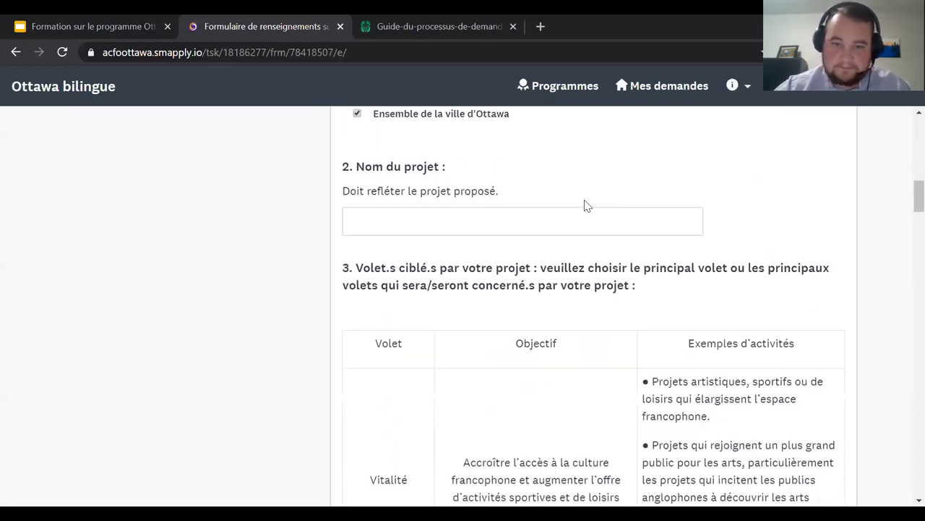
scroll(485, 209, up, 1)
scroll(485, 209, up, 1)
click(506, 220)
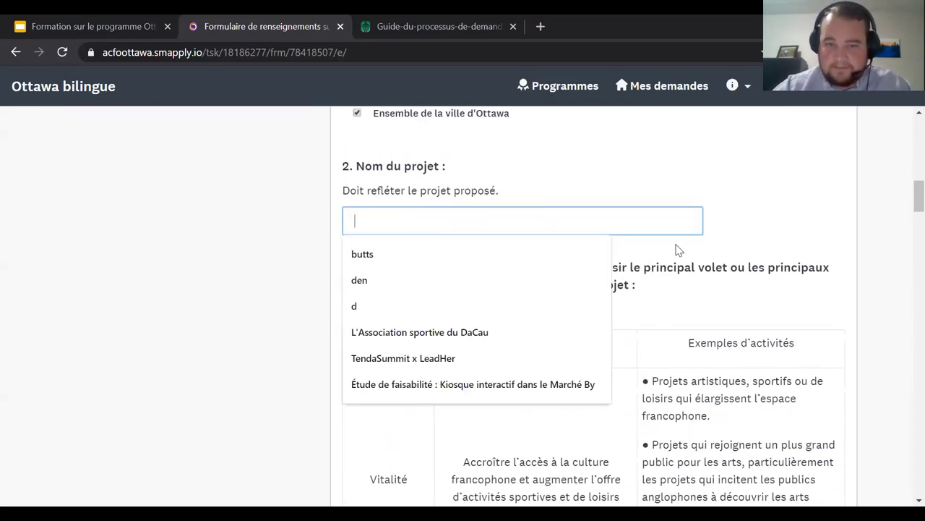
click(653, 181)
scroll(646, 195, down, 1)
scroll(564, 245, down, 12)
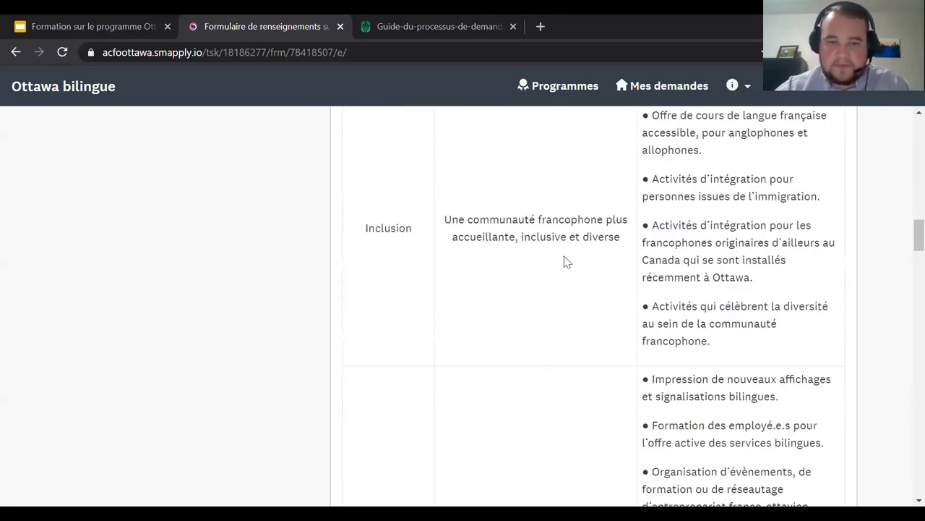
scroll(609, 271, up, 5)
scroll(587, 289, down, 10)
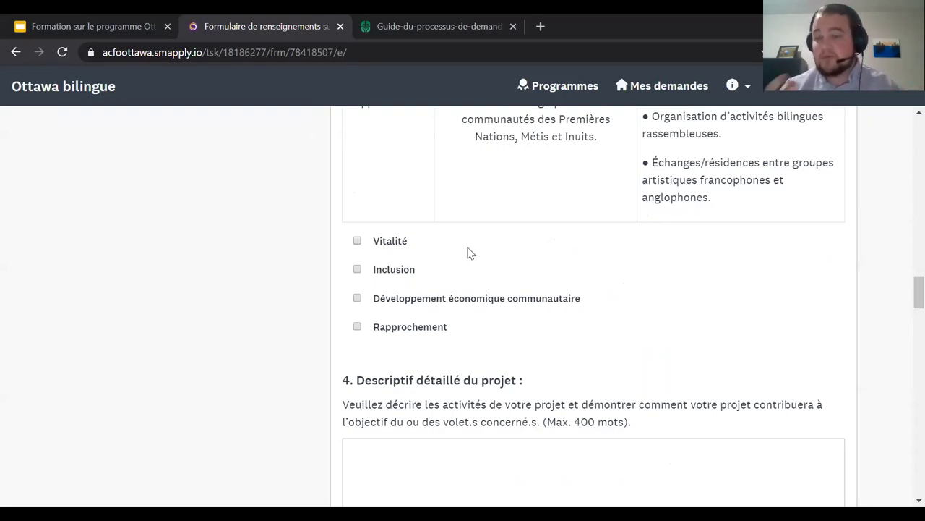
Review the questions on the detailed and short project descriptions, the team's expertise and the target populations
scroll(470, 246, down, 3)
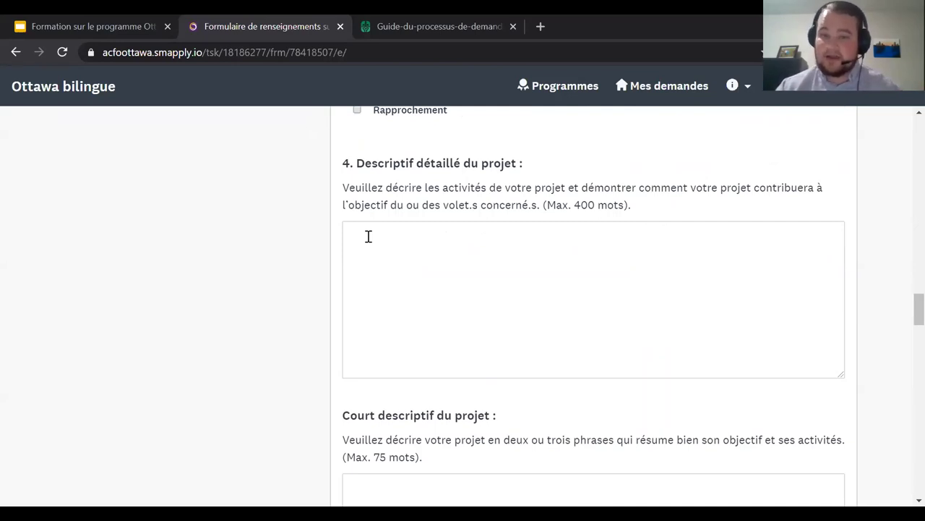
scroll(368, 238, down, 2)
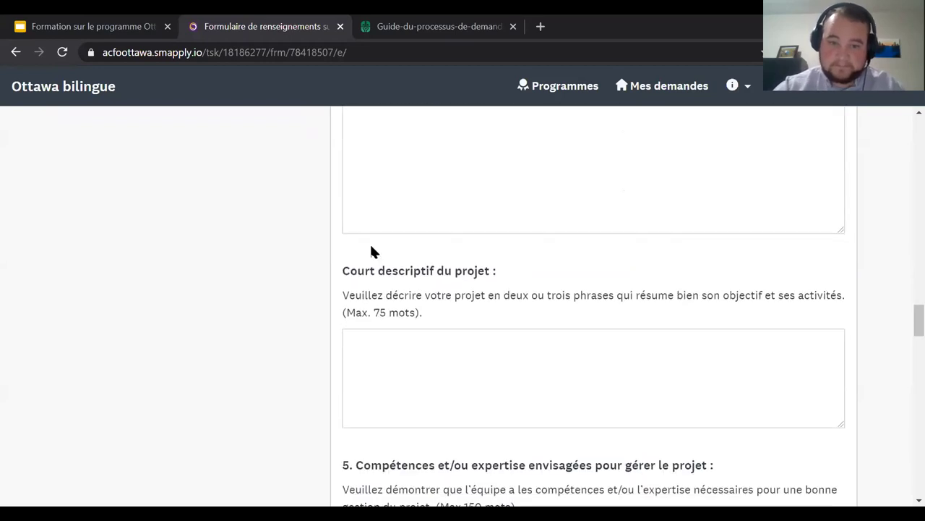
scroll(397, 267, down, 1)
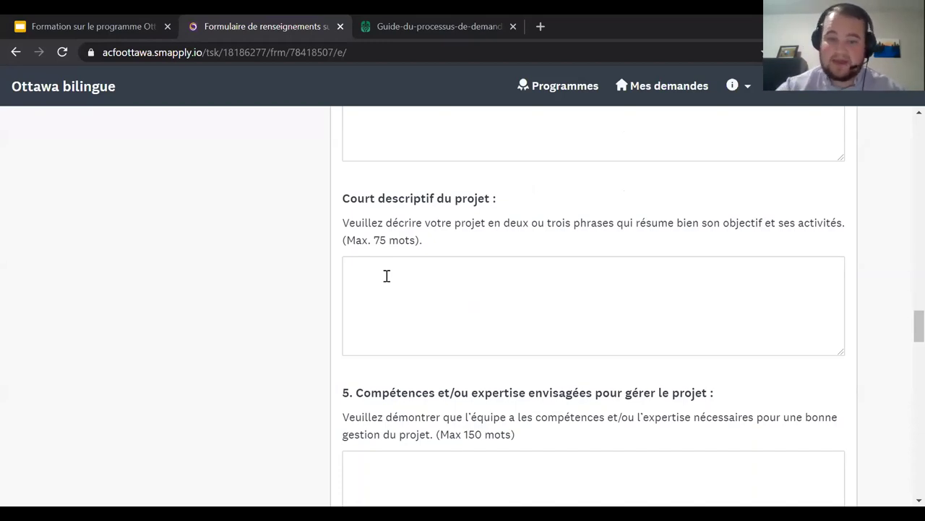
scroll(385, 275, down, 3)
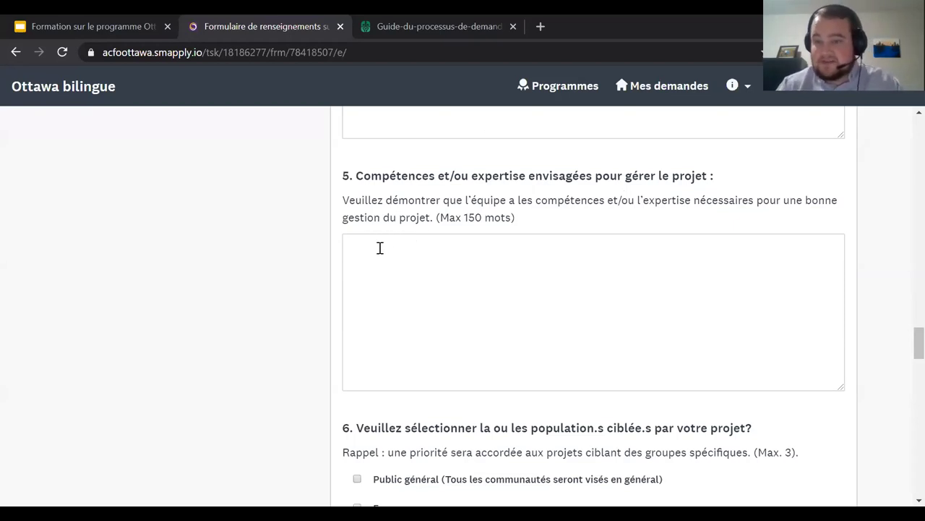
scroll(376, 238, down, 4)
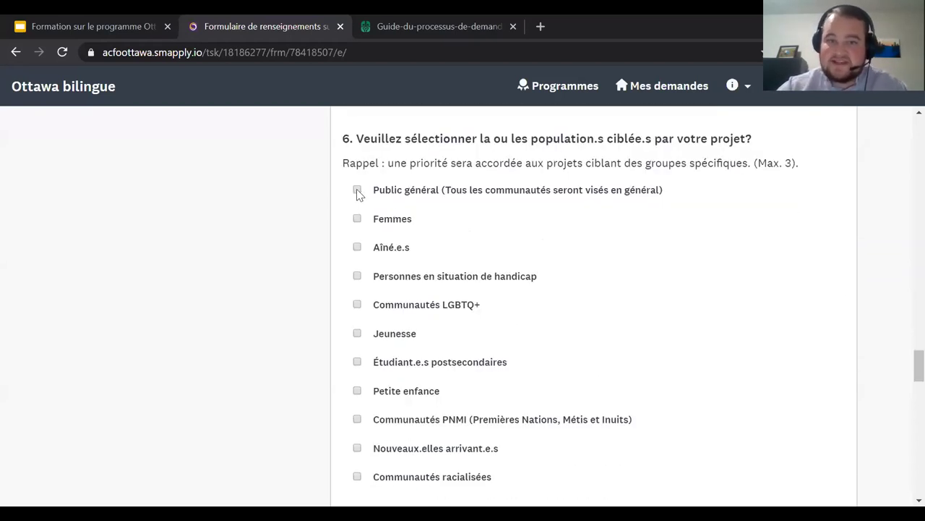
Try "Public général" and "Femmes" as the project's target populations, and clear both choices
click(357, 219)
click(357, 189)
click(357, 189)
click(357, 218)
scroll(382, 188, down, 1)
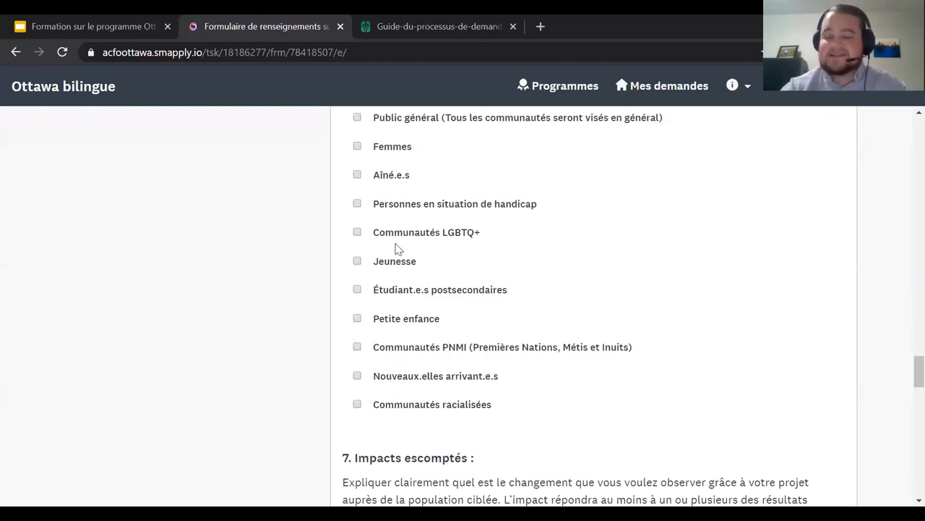
scroll(491, 224, up, 2)
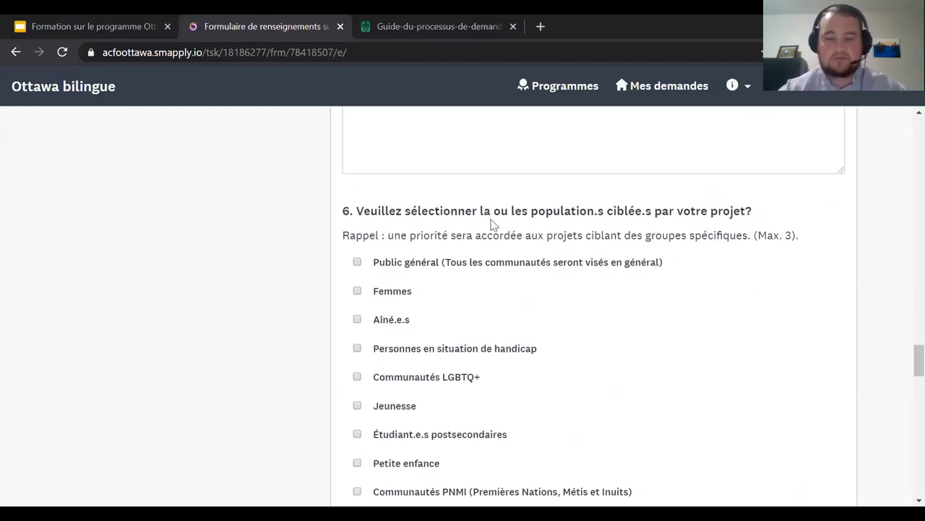
click(357, 261)
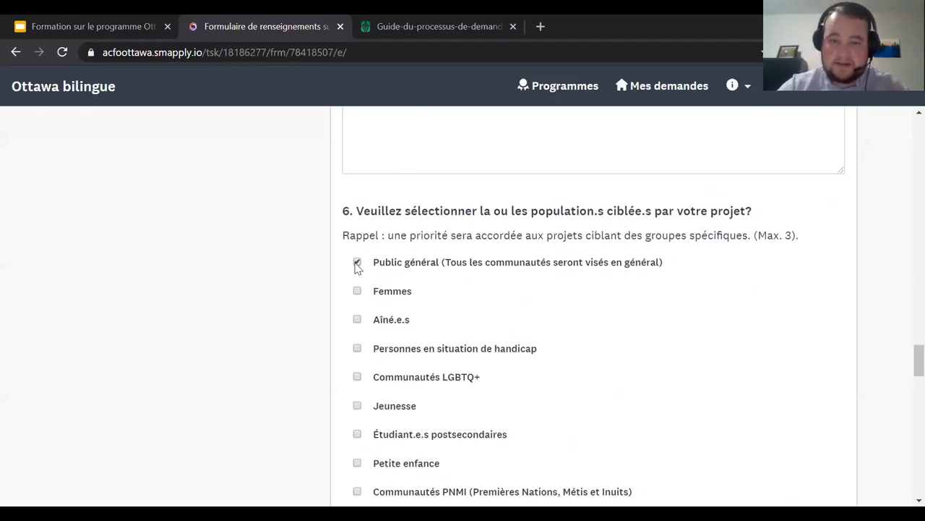
click(357, 263)
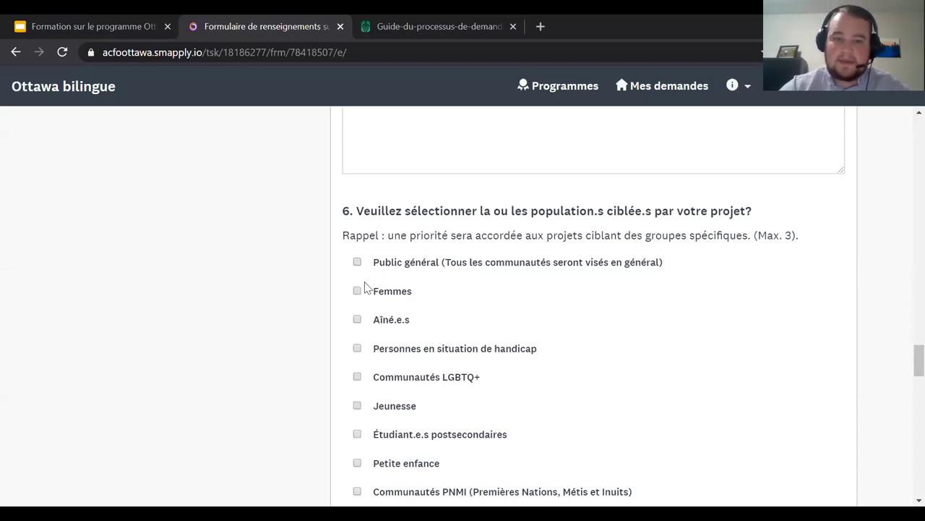
Select "Femmes", "Aîné.e.s" and "Personnes en situation de handicap" as the populations targeted by the project
scroll(371, 304, down, 1)
click(357, 220)
click(357, 247)
click(357, 276)
Choose the expected impacts "Un bilinguisme plus présent sur l'ensemble du territoire ottavien" and "Une meilleure cohésion entre les communautés francophones, PNMI, anglophones à Ottawa"
scroll(506, 280, down, 3)
scroll(538, 281, down, 2)
click(357, 255)
click(357, 283)
scroll(471, 330, down, 2)
click(457, 335)
scroll(463, 335, up, 1)
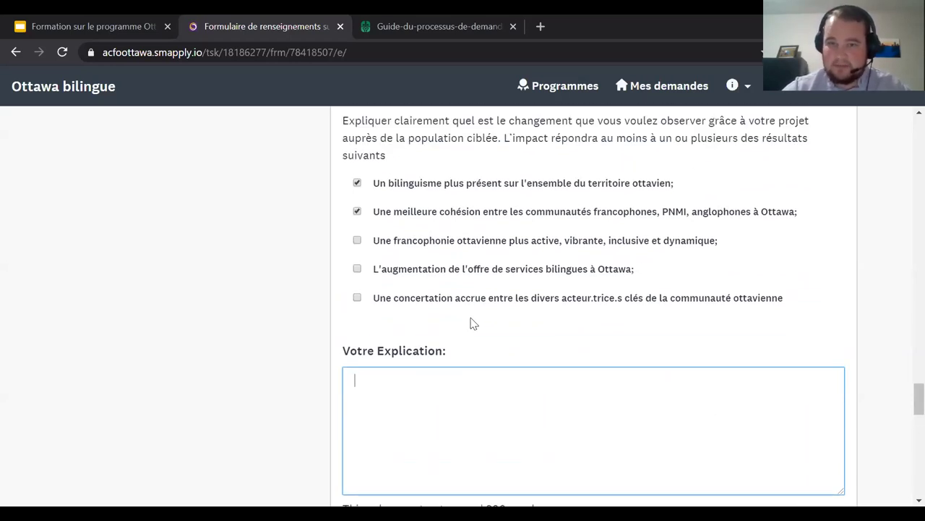
In the performance measures table, enter 1 for "Nombre de partenariats créés" with the explanation "sfdd"
scroll(470, 318, down, 5)
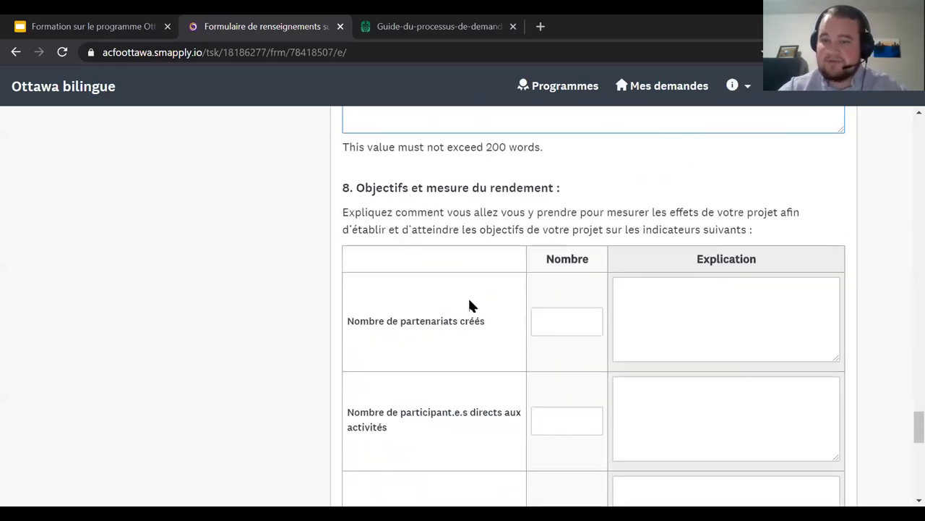
click(407, 147)
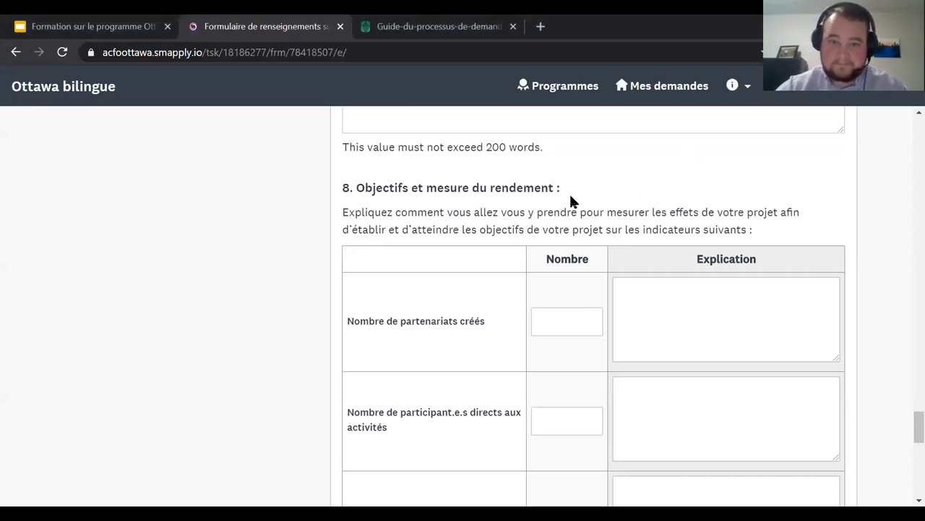
scroll(577, 208, up, 1)
scroll(381, 271, down, 1)
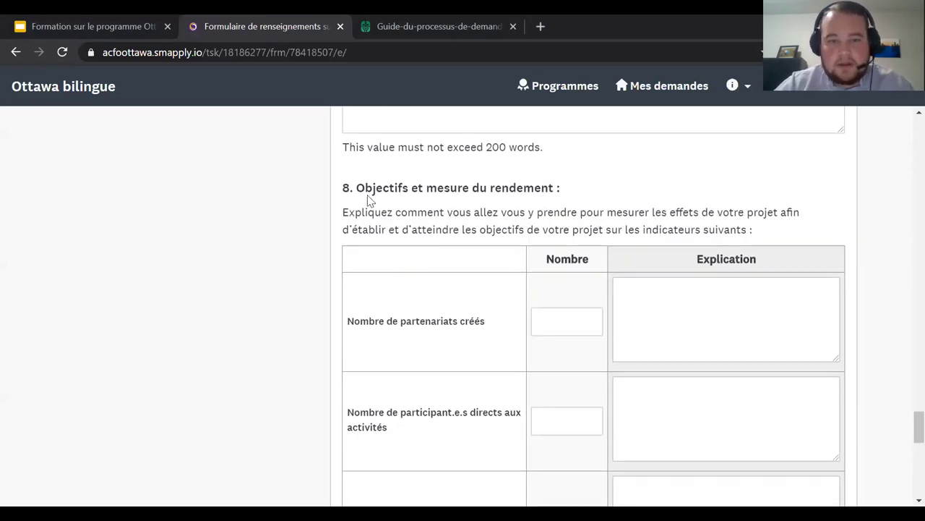
scroll(651, 173, down, 2)
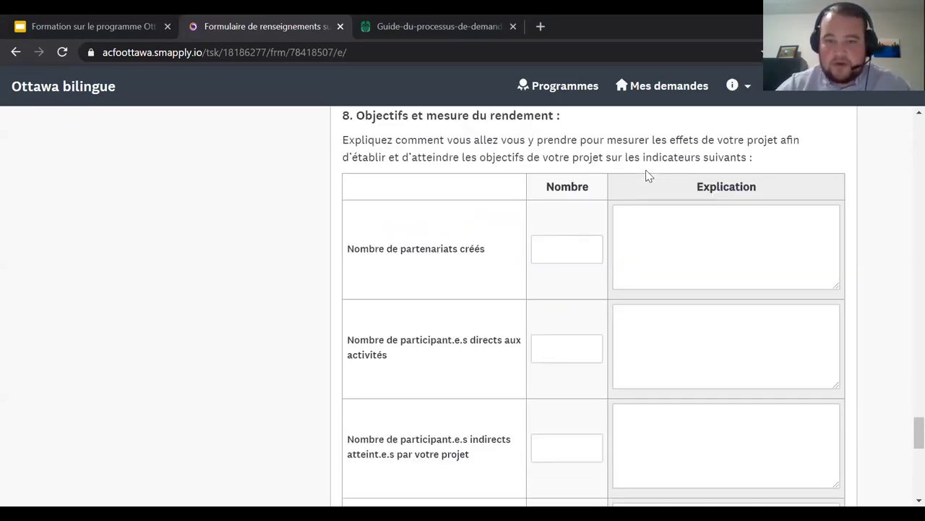
click(569, 179)
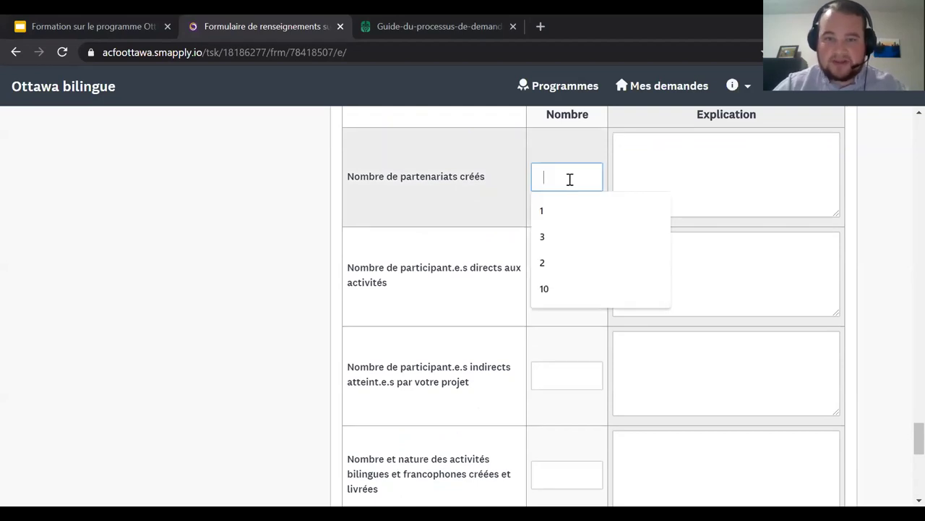
click(569, 210)
click(697, 161)
text(sfdd)
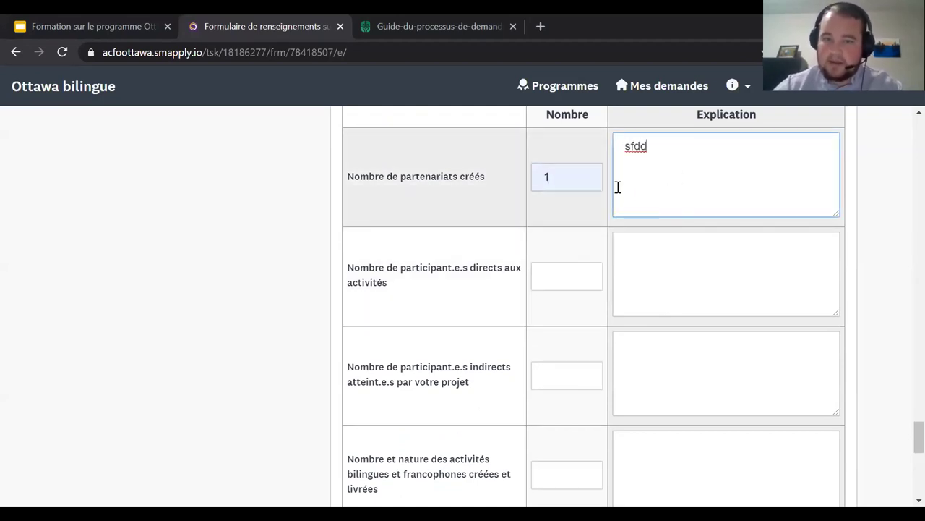
Review the remaining performance indicators and the question on the project's resilience during the Covid-19 crisis
scroll(492, 177, down, 1)
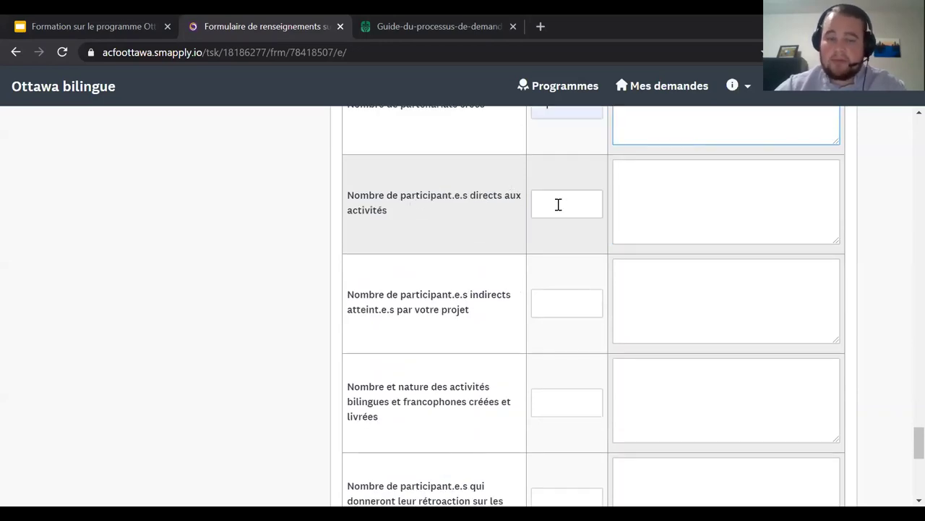
scroll(500, 275, down, 1)
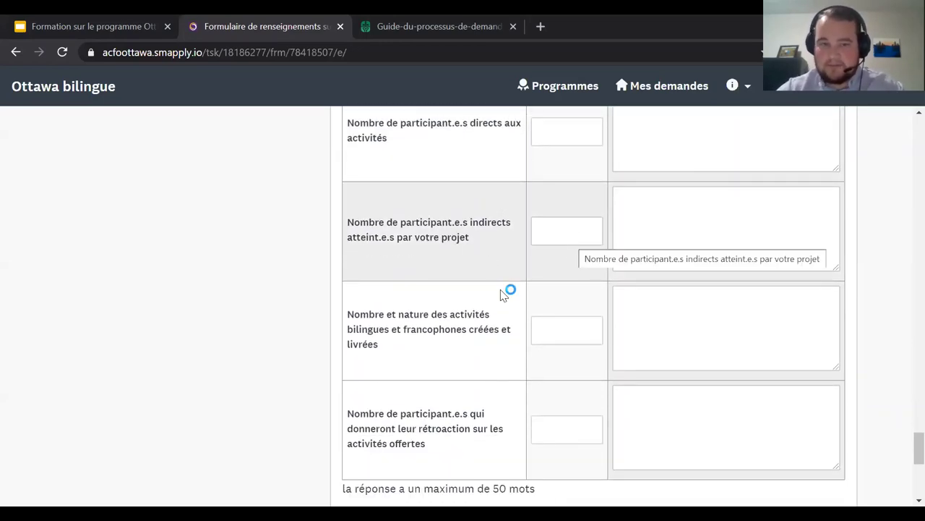
scroll(508, 263, down, 1)
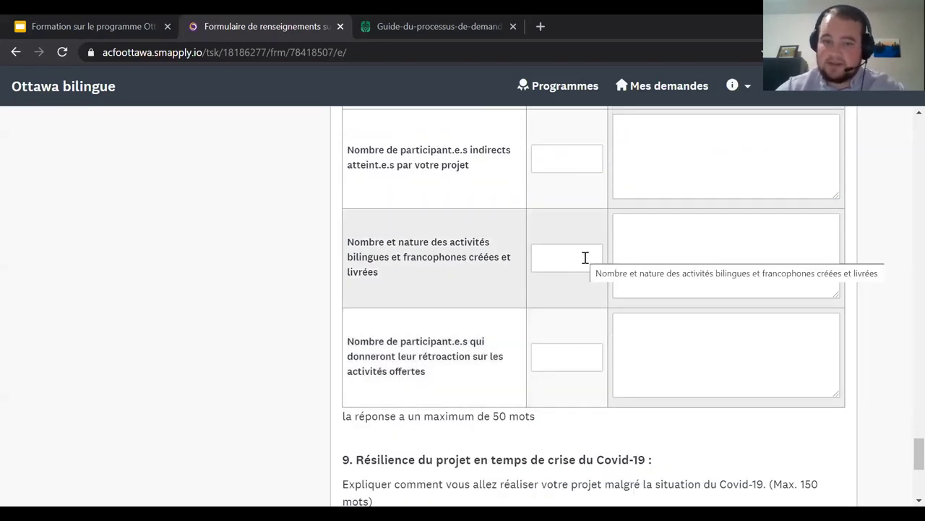
scroll(586, 258, down, 2)
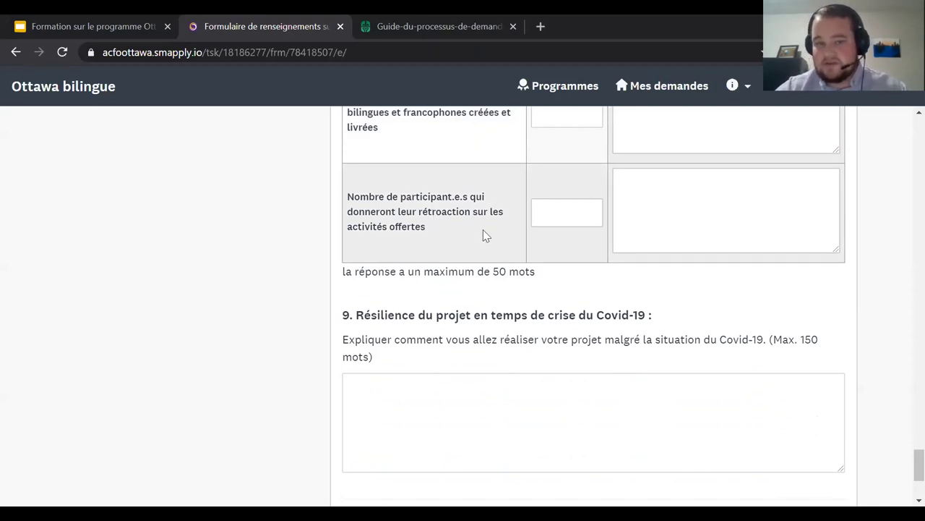
scroll(673, 210, down, 2)
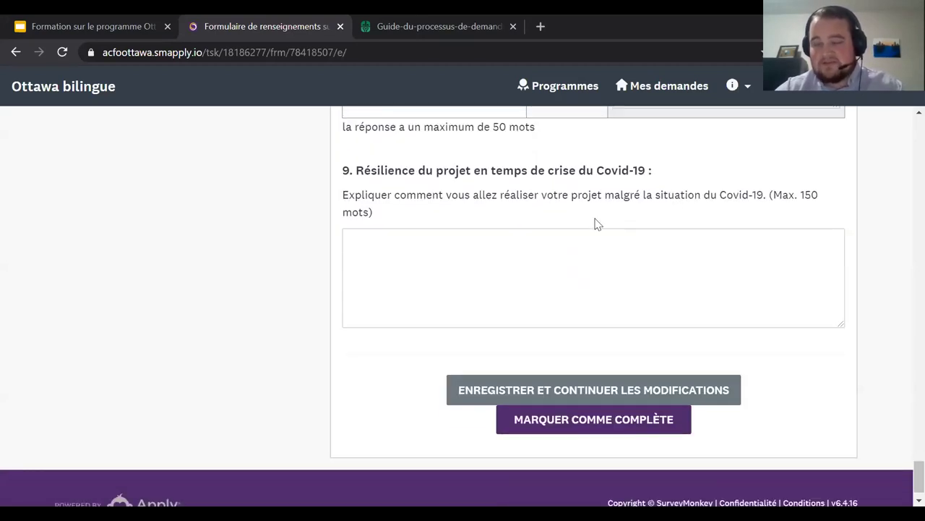
click(435, 236)
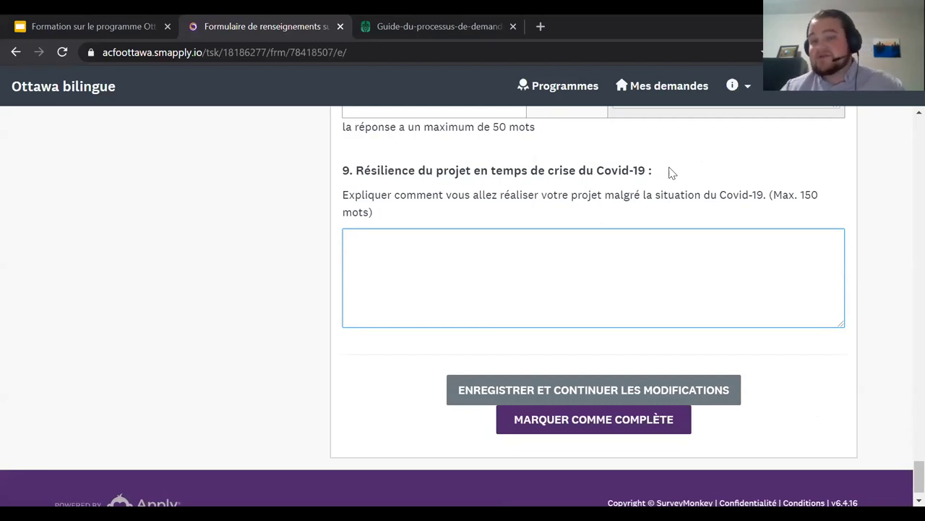
scroll(641, 243, up, 2)
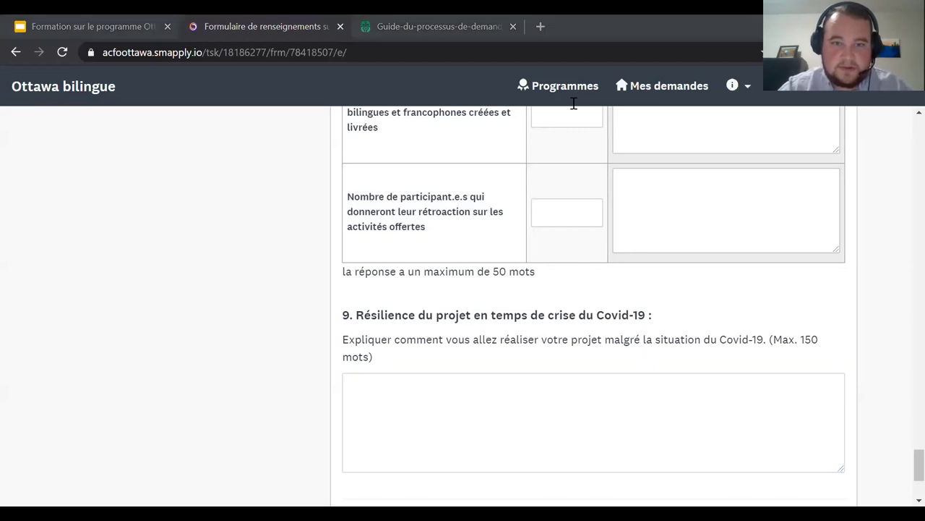
click(231, 291)
scroll(232, 292, down, 3)
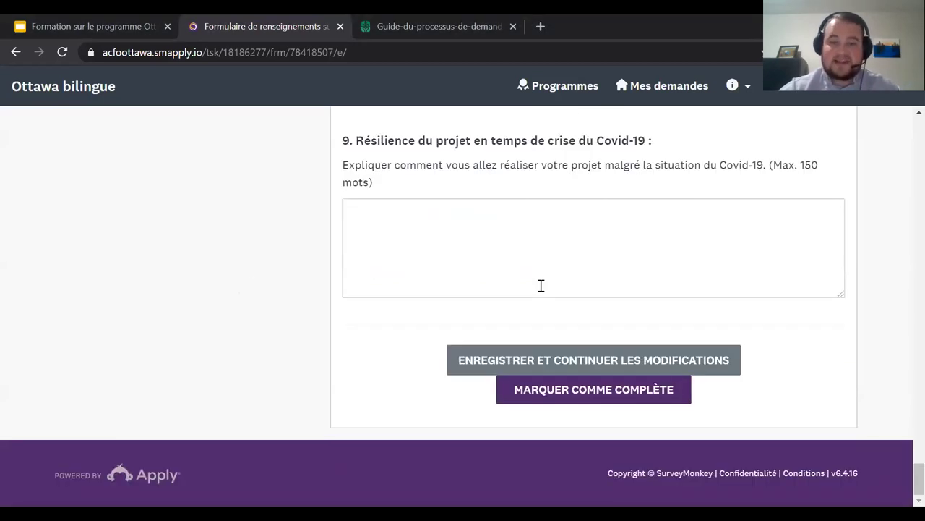
Save the changes to the project form and open the Budget task
click(599, 369)
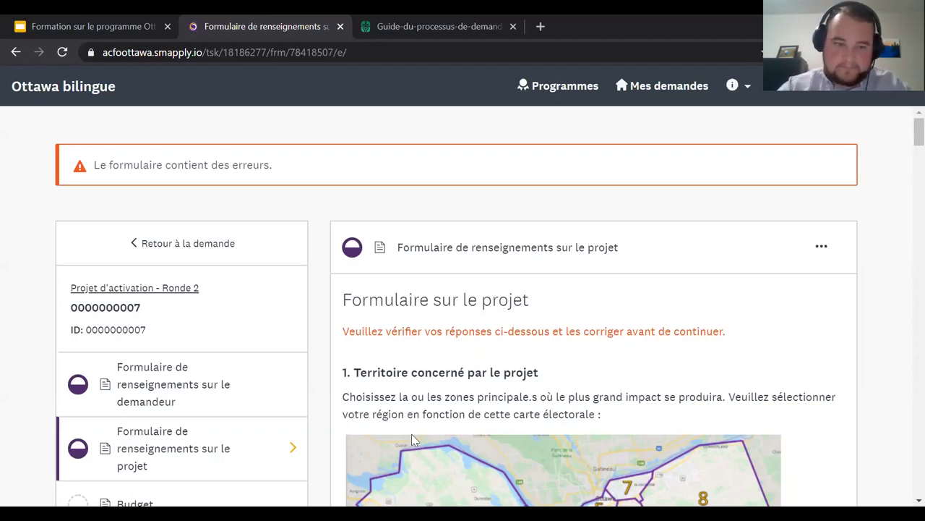
scroll(374, 336, down, 3)
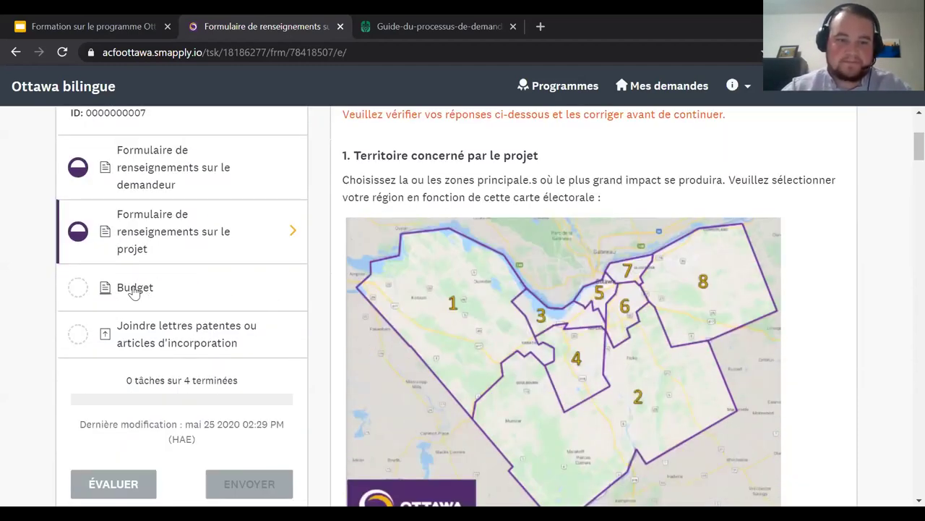
click(129, 291)
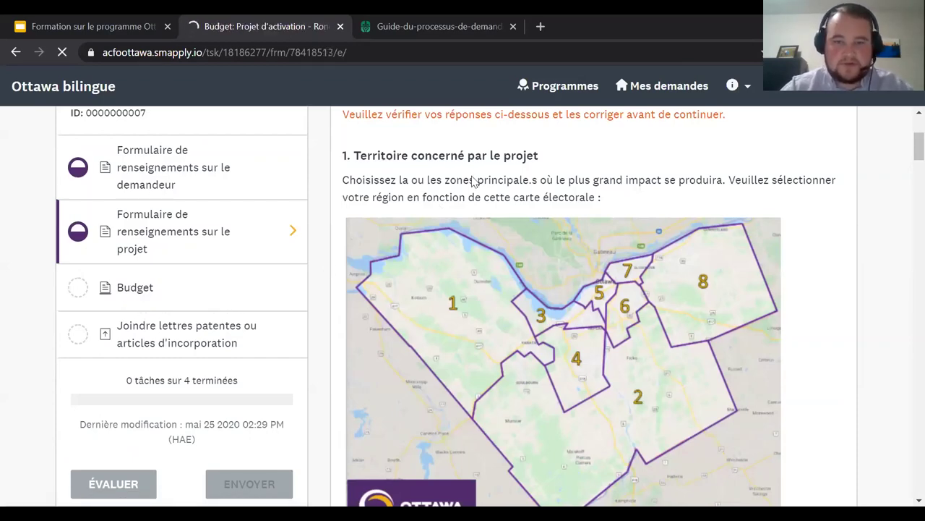
Fill in the revenue row "Contribution Ottawa bilingue" with the description "subvention" and a contribution of 10000
scroll(615, 185, down, 2)
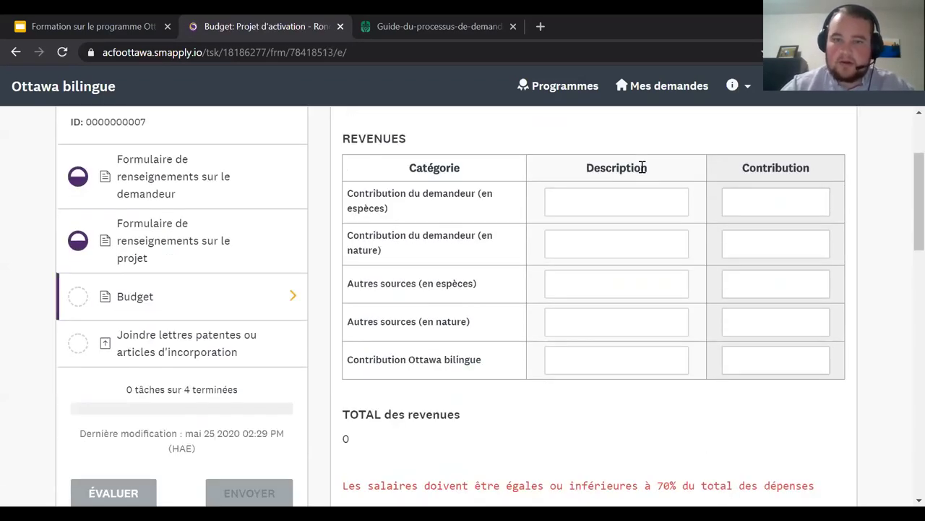
scroll(354, 210, up, 1)
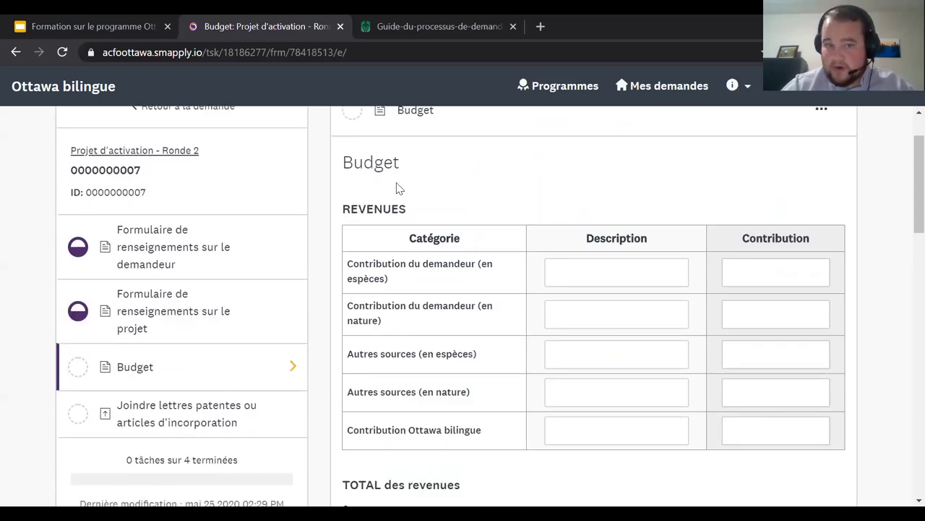
scroll(399, 188, down, 2)
scroll(445, 213, up, 1)
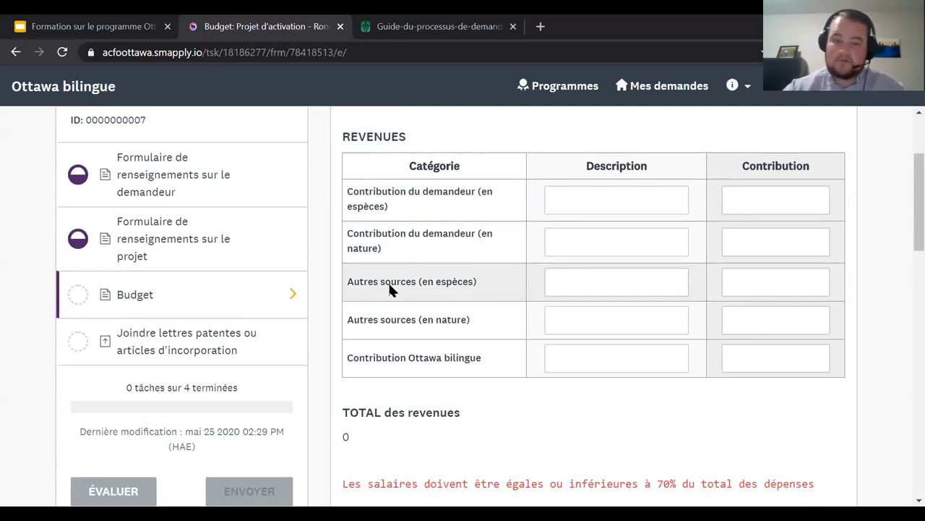
click(606, 365)
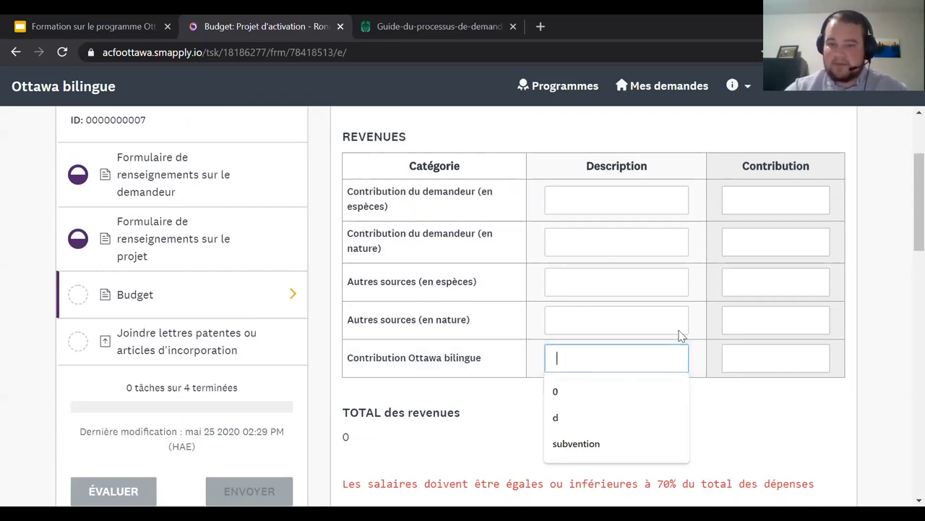
text(subvention)
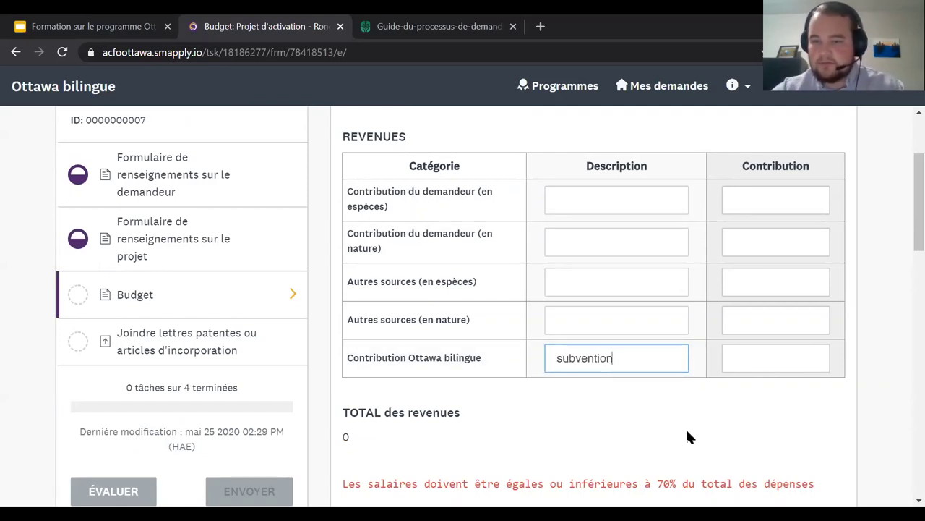
click(799, 362)
text(10000)
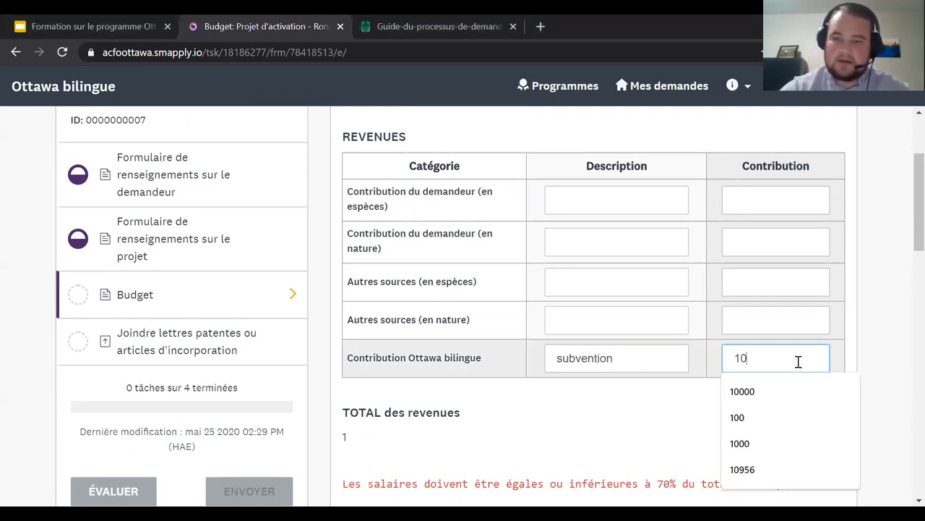
click(619, 412)
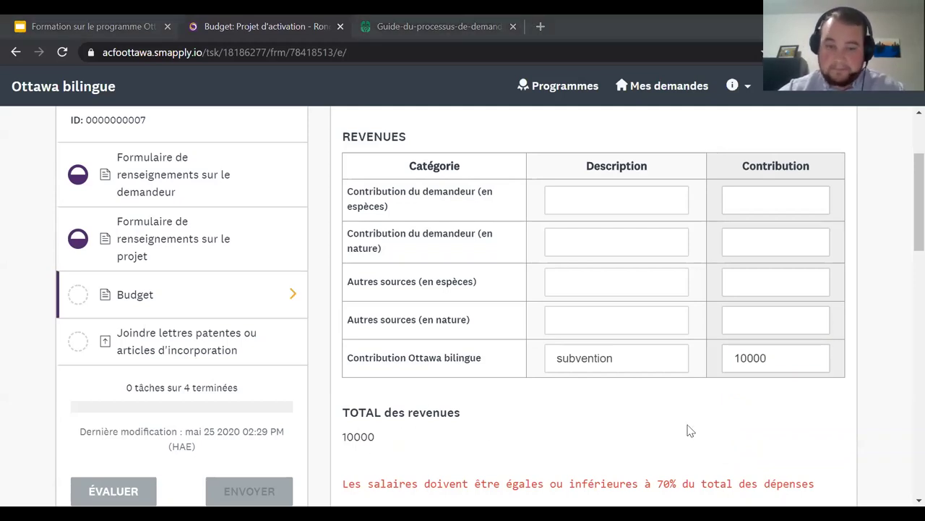
In the expenses table, set the cost of "Salaires" to 6000 and of "Administration générale" to 1000
scroll(547, 303, down, 4)
scroll(553, 298, up, 1)
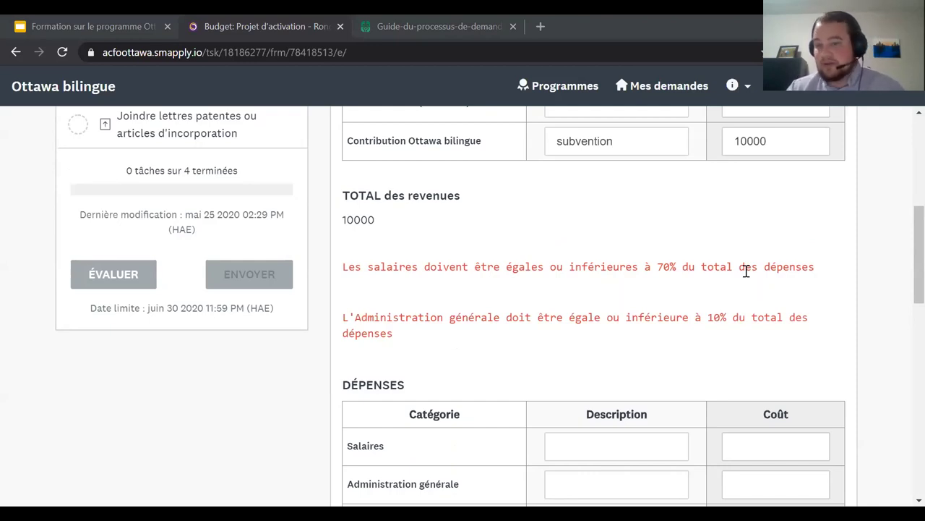
scroll(746, 269, down, 3)
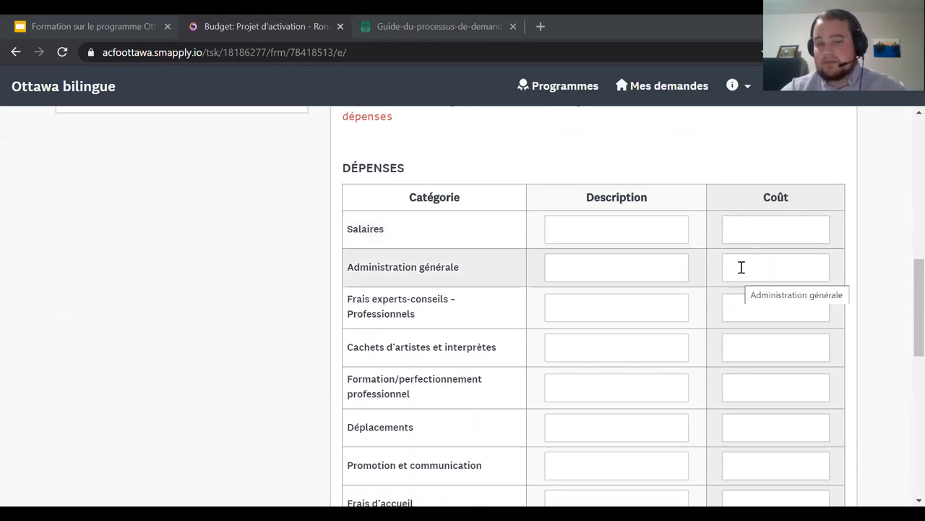
click(749, 228)
text(6000)
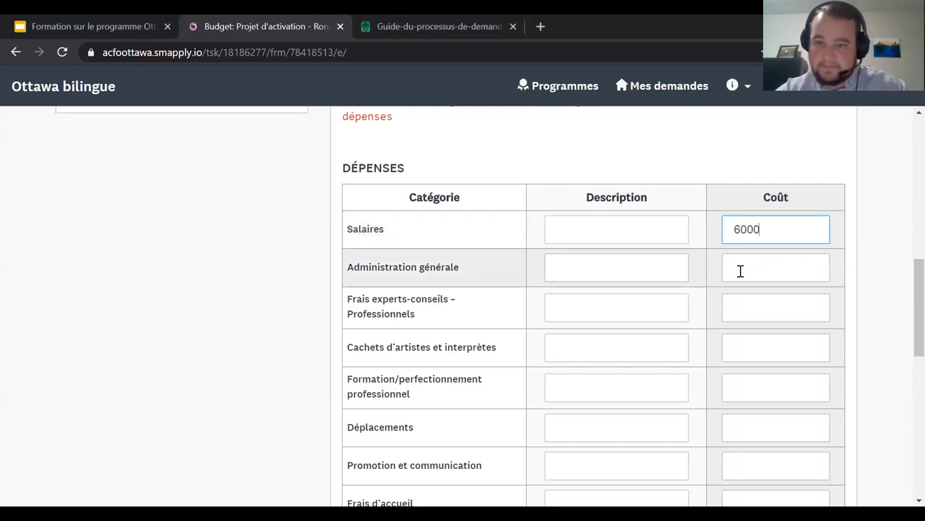
click(740, 268)
text(1000)
click(687, 168)
Set the cost of "Frais experts-conseils – Professionnels" to 1000 and of "Déplacements" to 500
scroll(689, 171, up, 2)
scroll(720, 289, down, 1)
scroll(746, 304, down, 2)
scroll(673, 232, down, 1)
scroll(745, 248, up, 1)
click(748, 239)
text(1000)
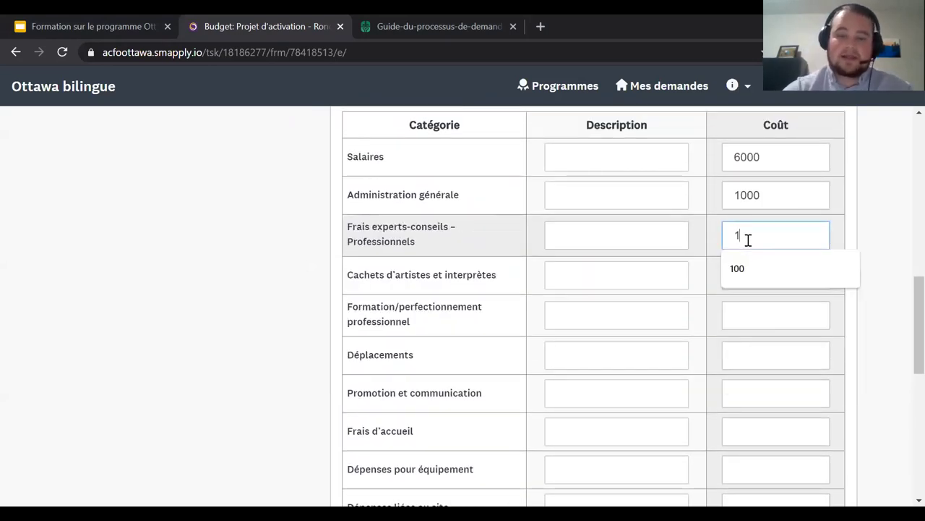
scroll(737, 329, down, 1)
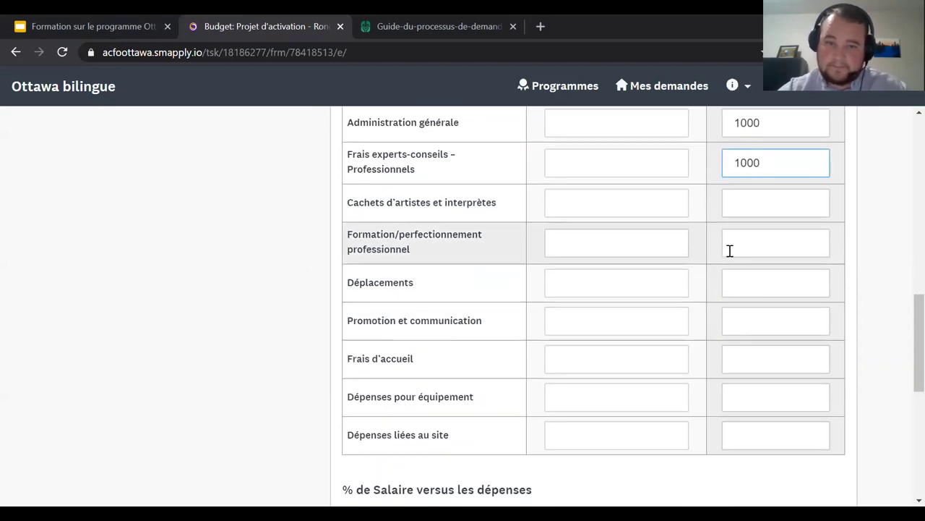
click(737, 281)
text(500)
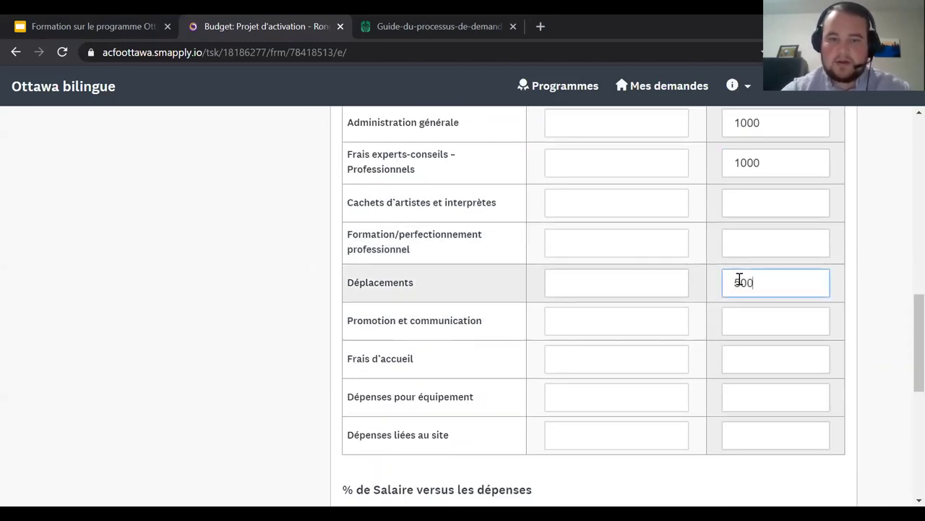
Set the cost of "Frais d'accueil" to 500 in the expenses table
scroll(728, 332, down, 1)
click(746, 283)
text(2)
key(BackSpace)
text(500)
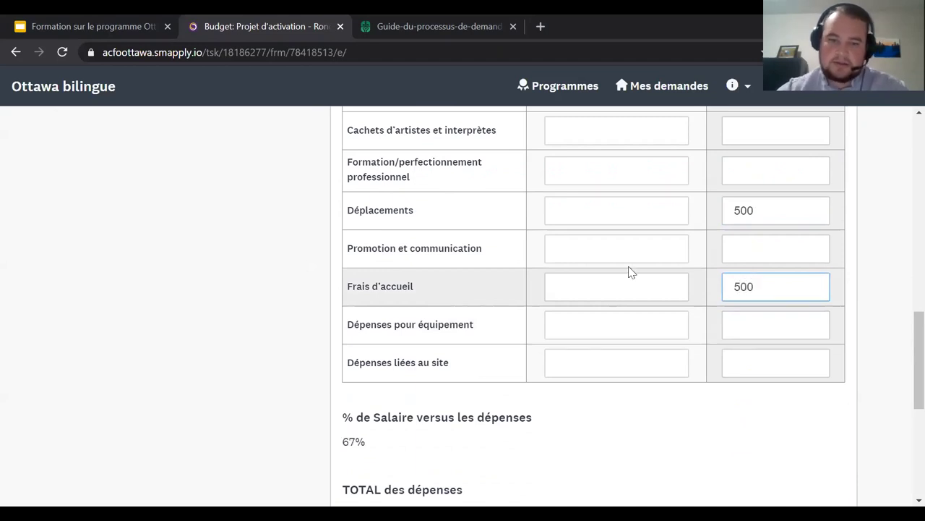
Examine the salary percentage, the total expenses and the difference between revenues and expenses below the expenses table
scroll(263, 297, down, 1)
scroll(713, 267, down, 1)
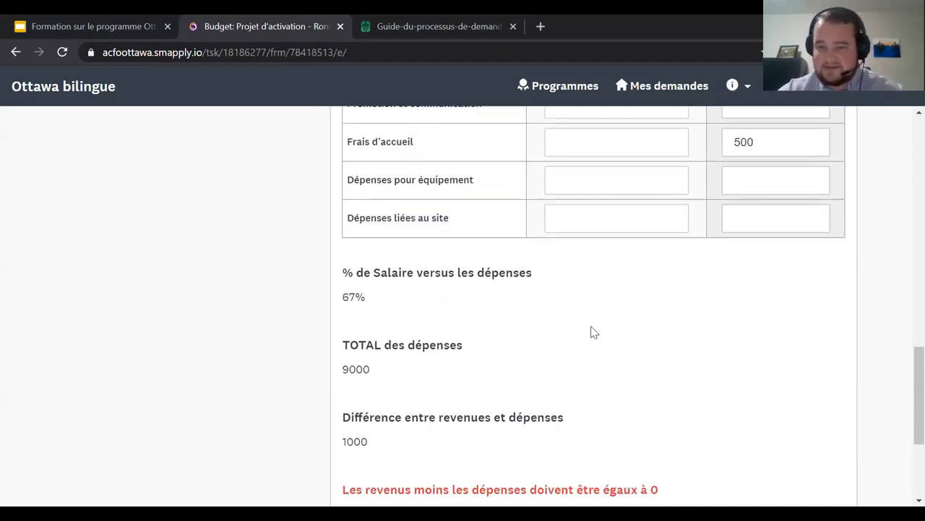
drag(343, 298, 367, 296)
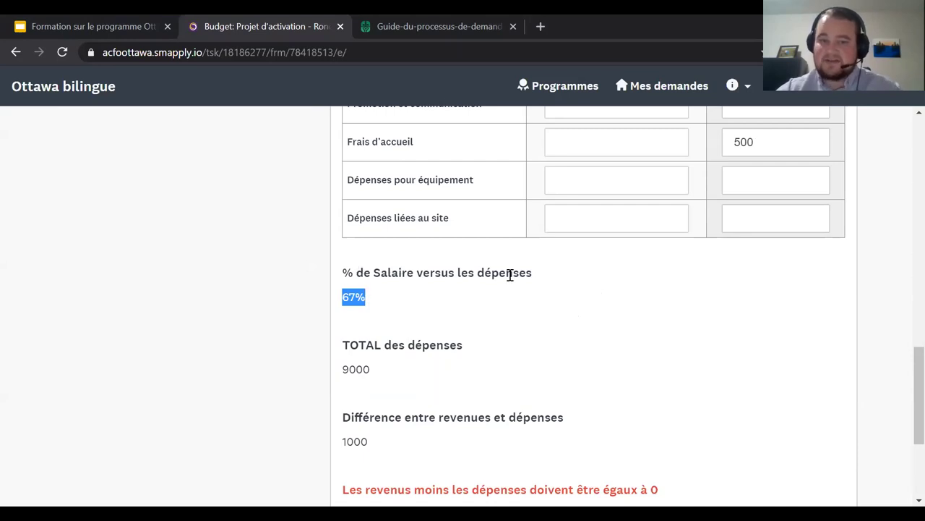
click(399, 300)
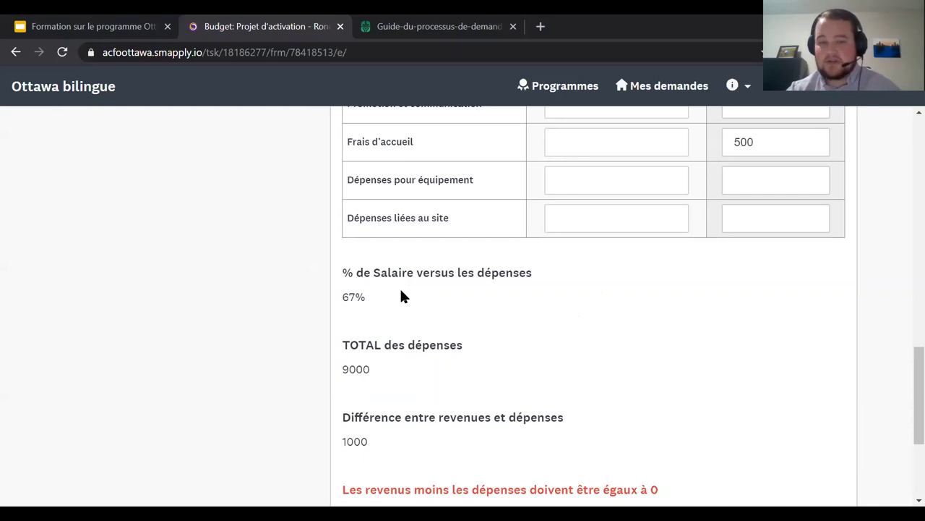
scroll(404, 293, down, 1)
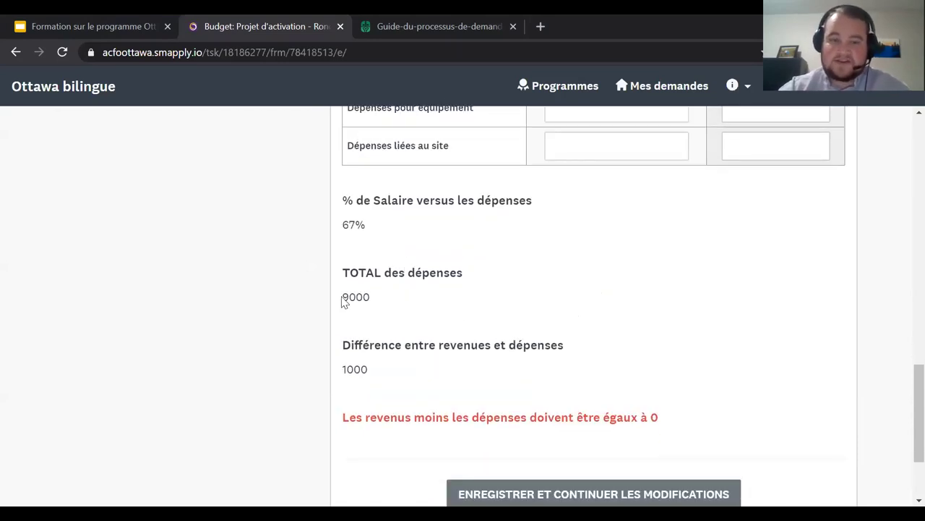
drag(342, 298, 374, 296)
drag(343, 369, 381, 370)
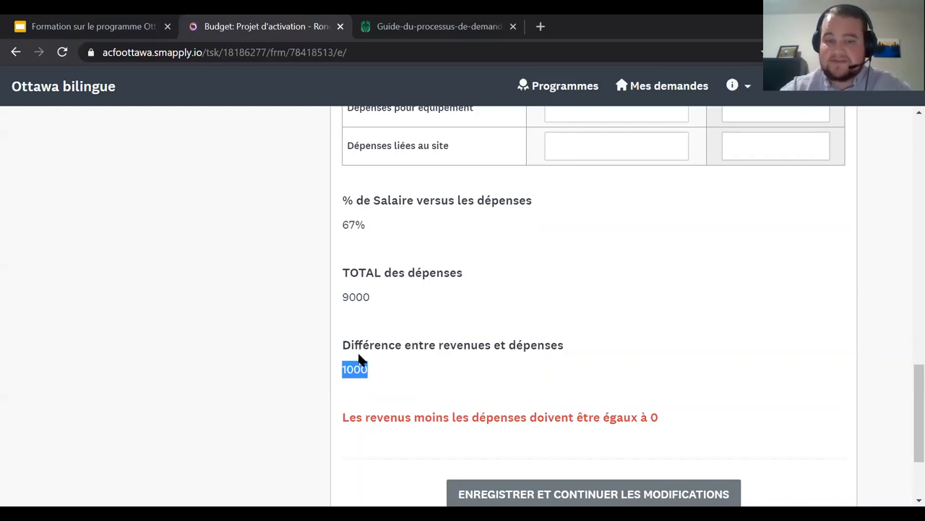
scroll(499, 345, down, 1)
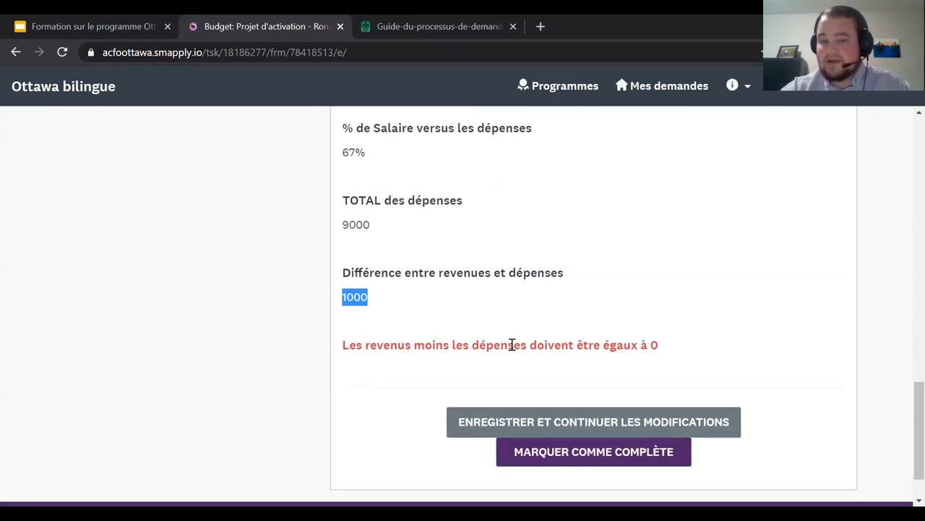
scroll(657, 342, up, 1)
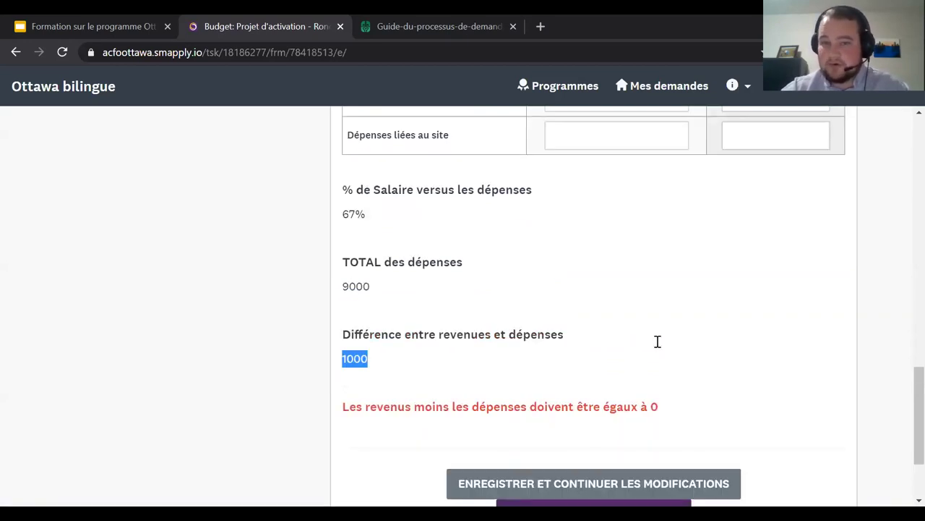
Set the cost of "Dépenses pour équipement" to 1000 in the expenses table
scroll(657, 342, up, 3)
scroll(653, 347, down, 3)
scroll(644, 351, up, 4)
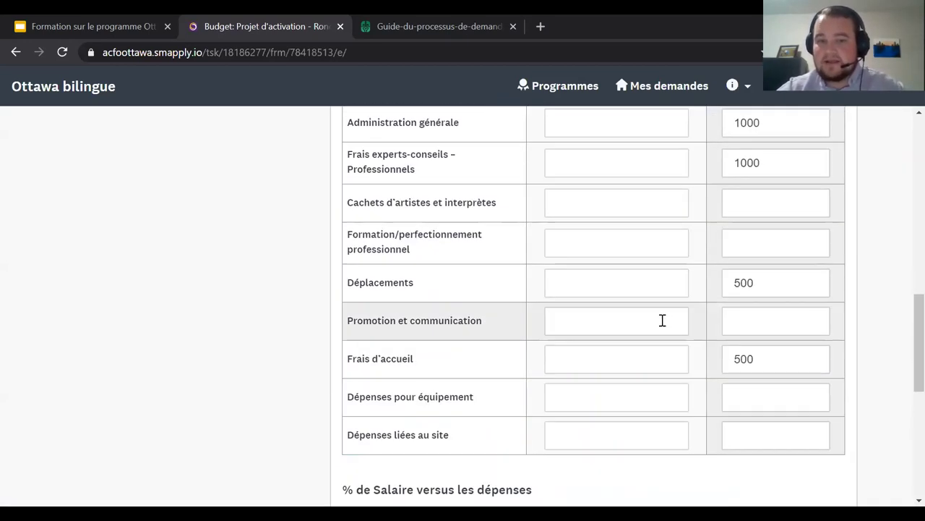
scroll(752, 325, down, 1)
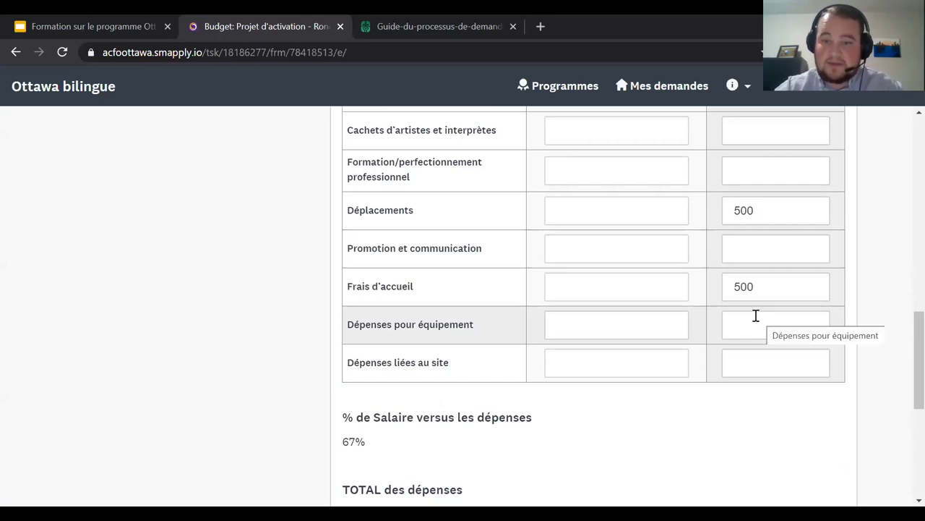
click(757, 324)
text(1000)
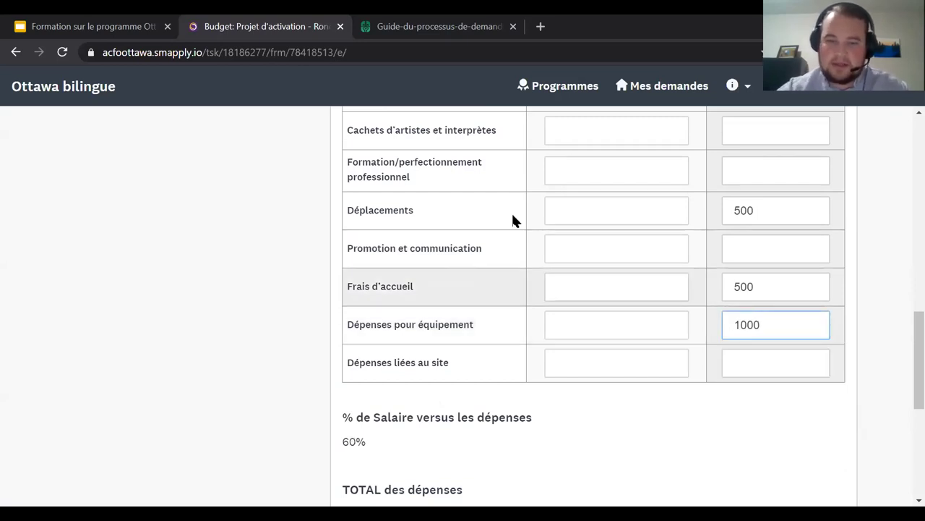
Check the recalculated budget totals and mark the Budget task as complete
scroll(473, 342, down, 3)
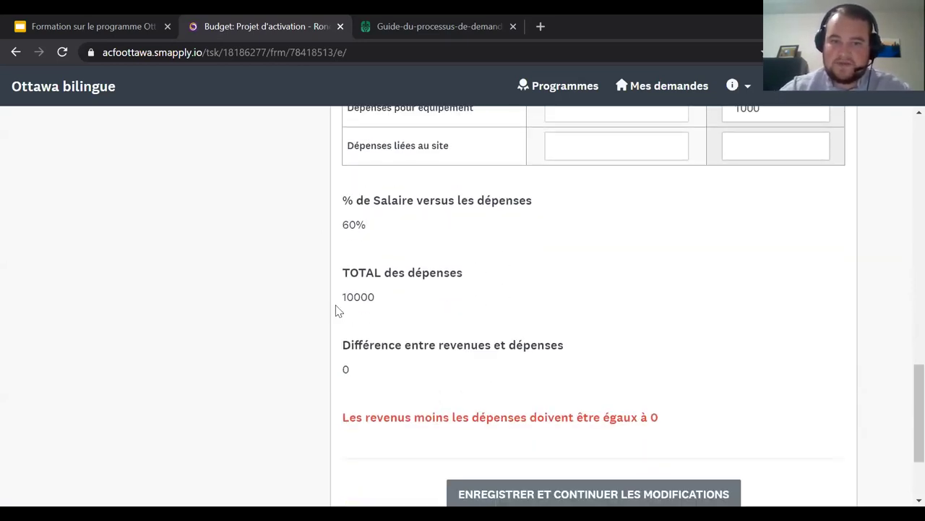
scroll(390, 181, down, 1)
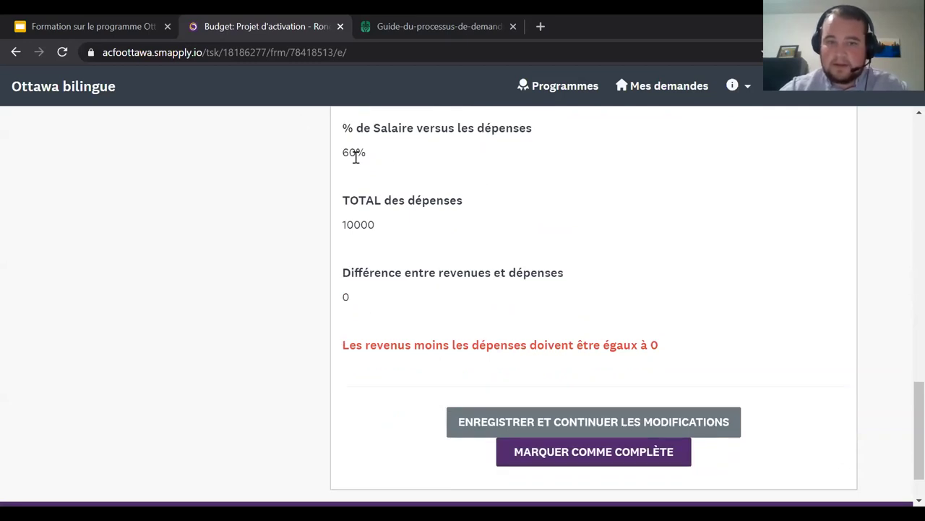
scroll(568, 355, down, 1)
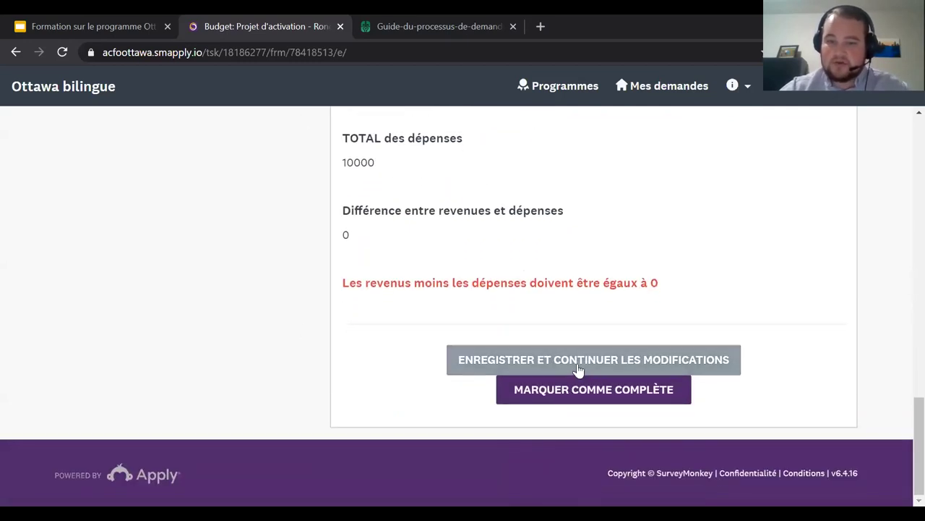
click(592, 389)
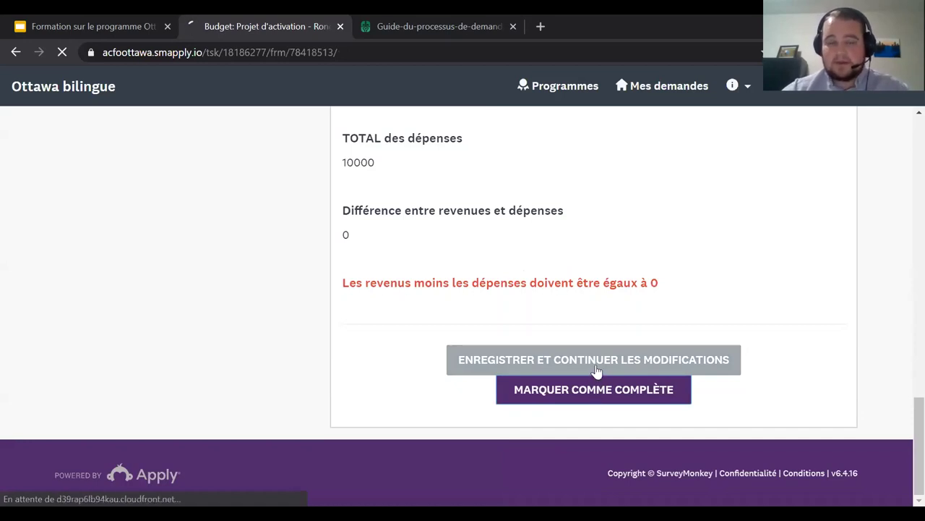
scroll(130, 378, down, 1)
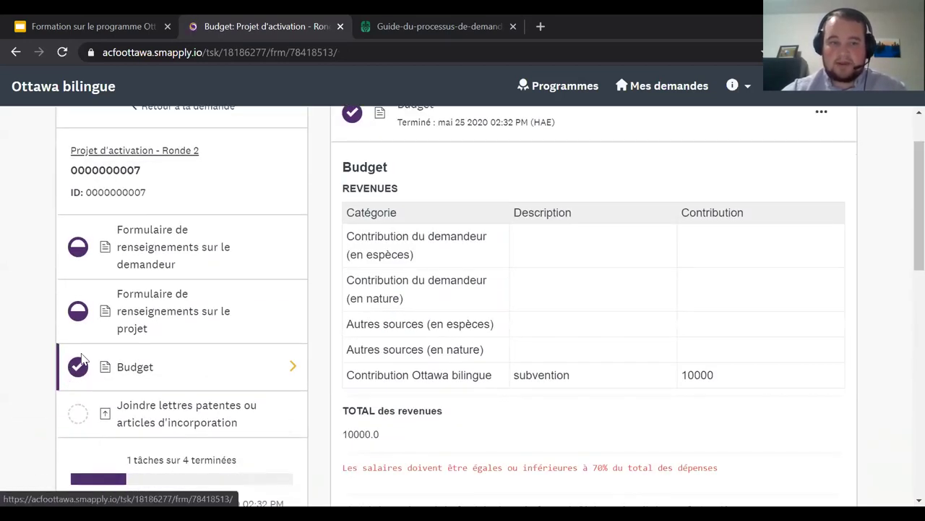
scroll(79, 387, down, 1)
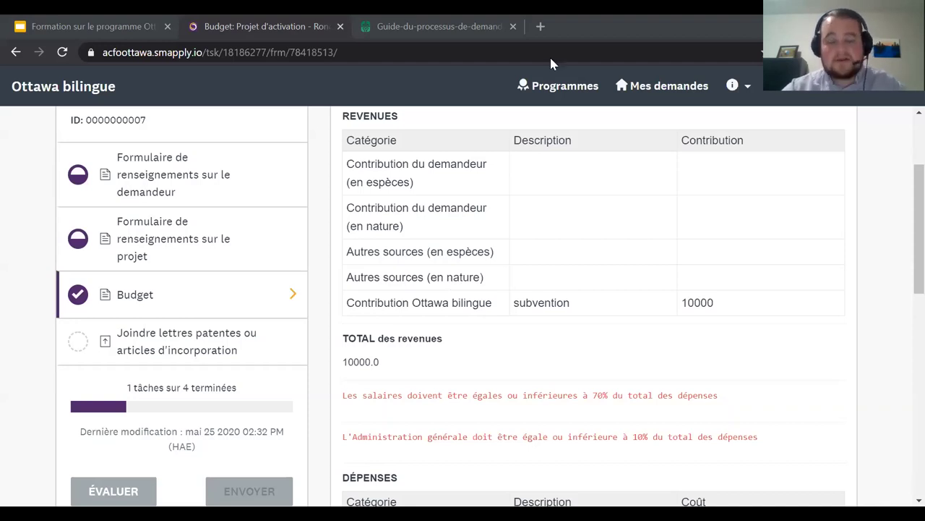
scroll(605, 279, up, 1)
scroll(559, 263, down, 1)
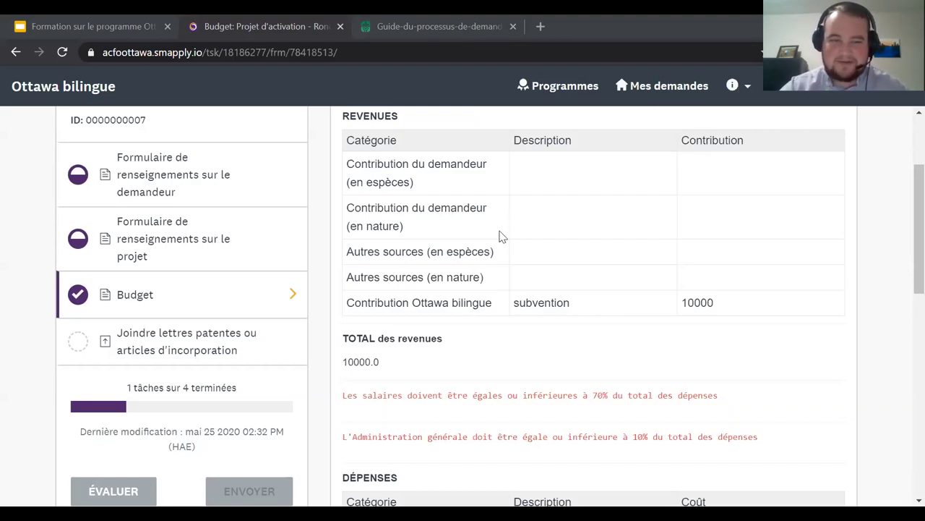
scroll(499, 234, down, 1)
scroll(535, 261, up, 4)
scroll(541, 263, down, 2)
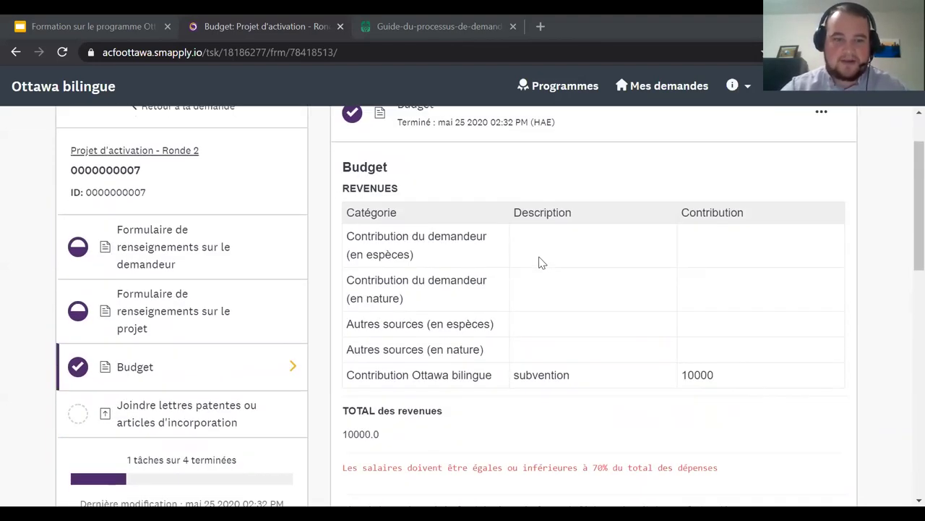
scroll(491, 281, up, 1)
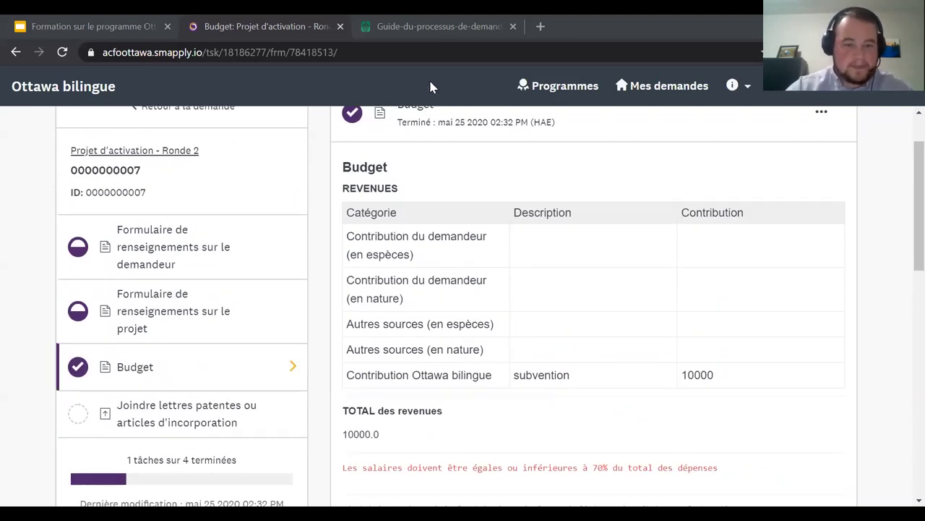
Open the task "Joindre lettres patentes ou articles d'incorporation" and check the application's submission deadline
click(154, 418)
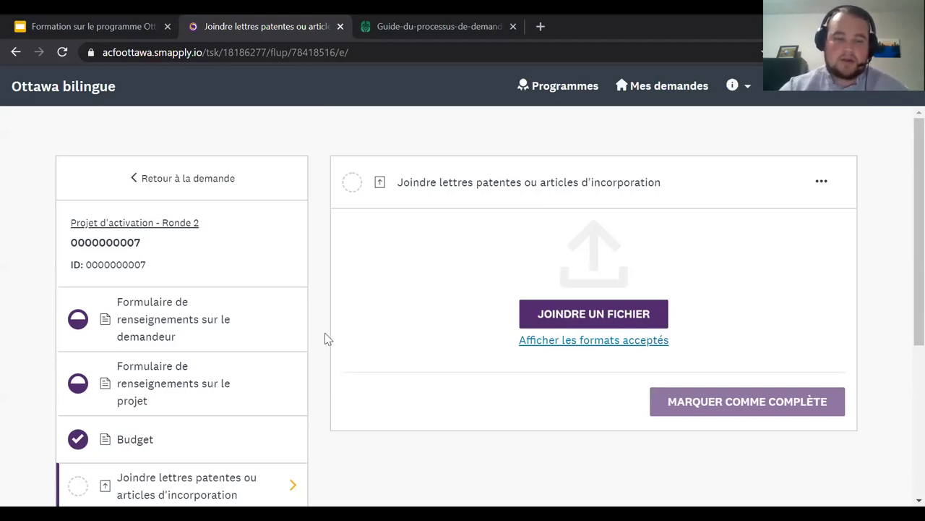
scroll(275, 345, down, 5)
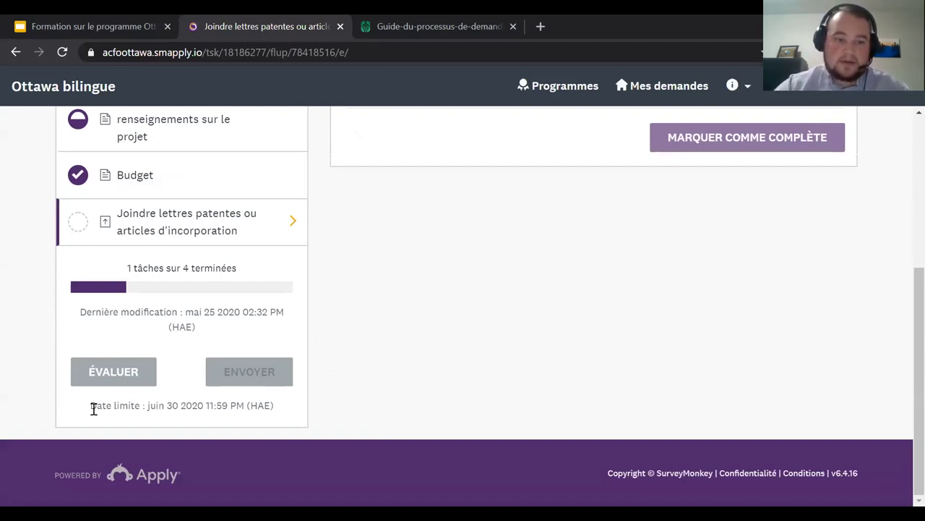
drag(90, 405, 245, 402)
click(393, 362)
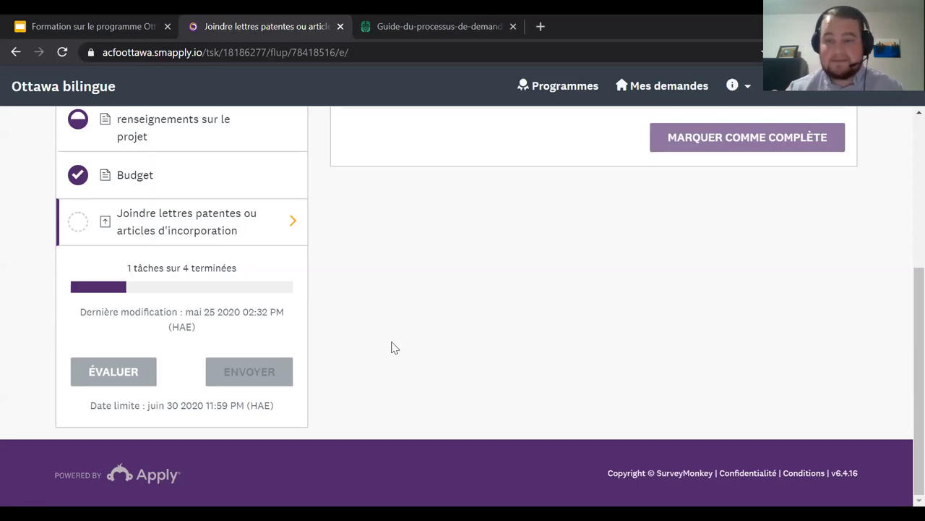
Switch to the Google Slides presentation "Formation sur le programme Ottawa bilingue" and start the slideshow from the "Formateur" slide
click(92, 29)
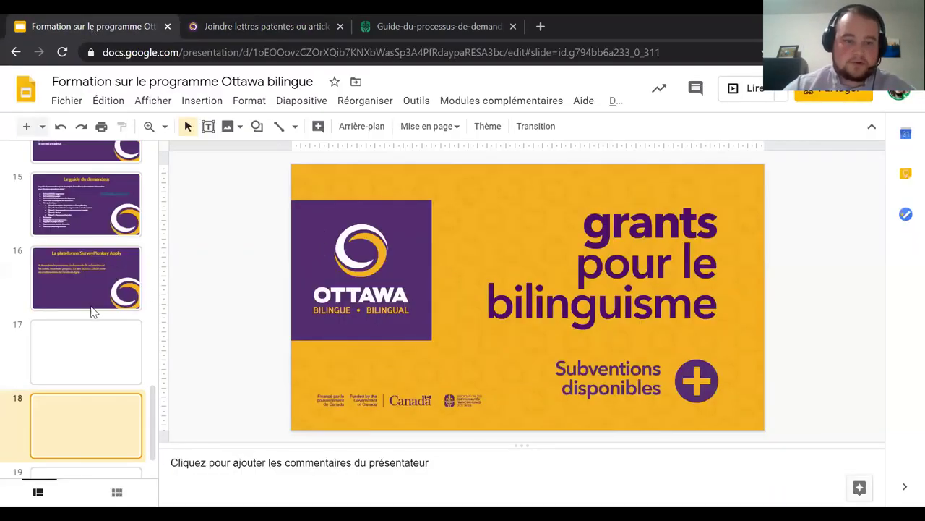
click(90, 440)
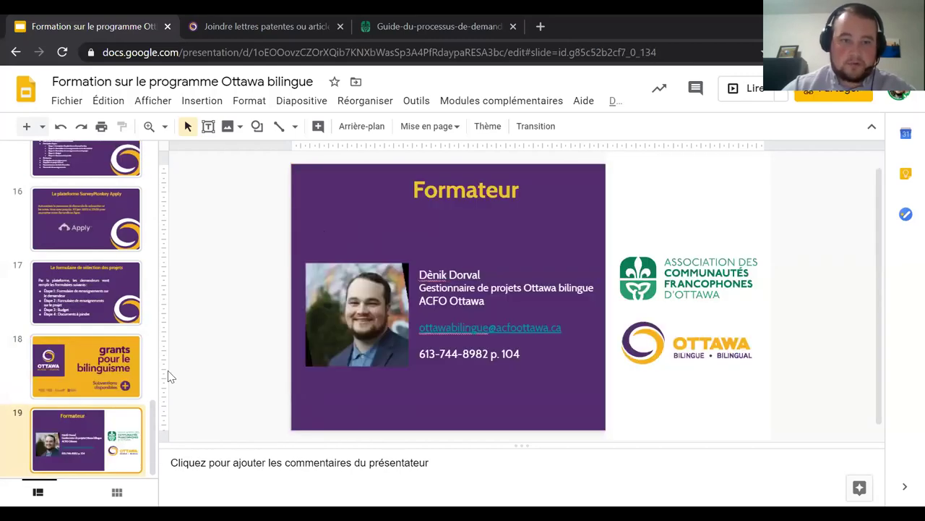
click(737, 92)
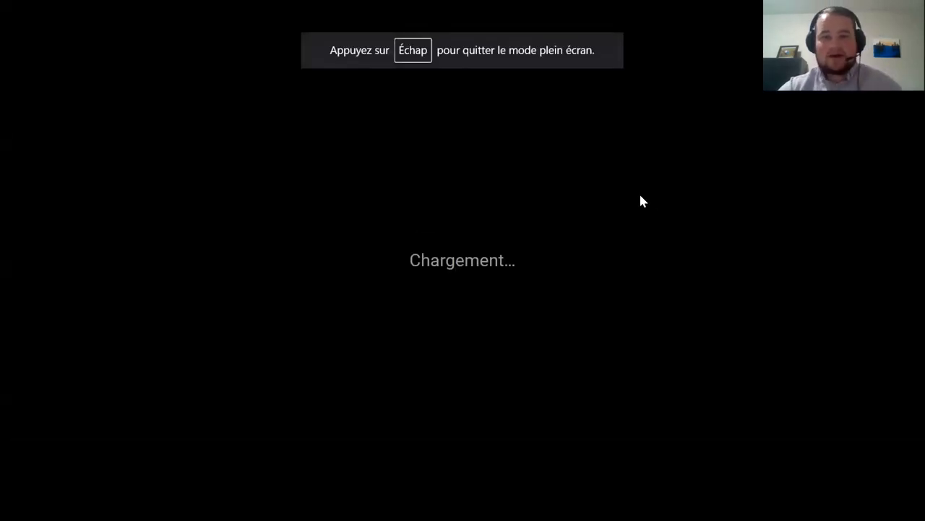